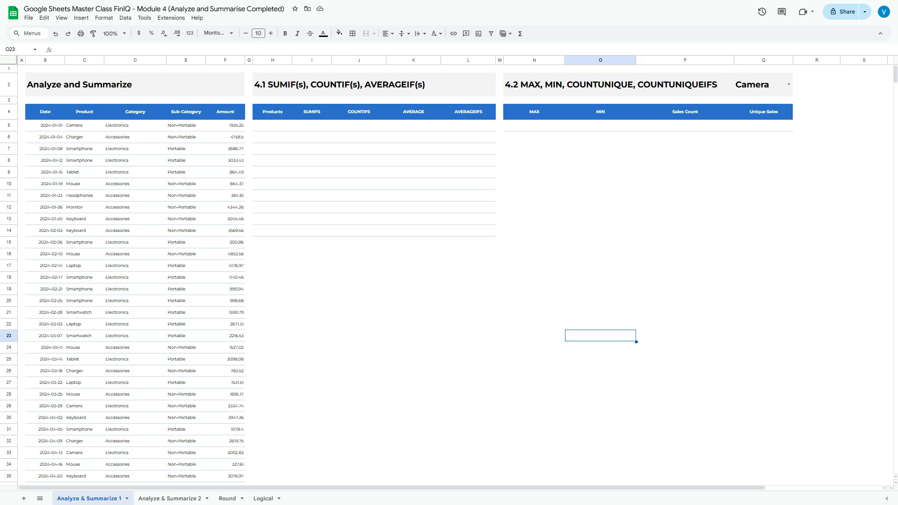
Look over the empty summary table under 4.1, from the Products column through the AVERAGEIFS column.
{"action": "key", "text": "Left"}
{"action": "key", "text": "Left"}
{"action": "key", "text": "Up"}
{"action": "key", "text": "Up"}
{"action": "key", "text": "Left"}
{"action": "key", "text": "Left"}
{"action": "key", "text": "Left"}
{"action": "key", "text": "Left"}
{"action": "key", "text": "Up"}
{"action": "key", "text": "Up"}
{"action": "key", "text": "Up"}
{"action": "key", "text": "Up"}
{"action": "key", "text": "Up"}
{"action": "key", "text": "Up"}
{"action": "key", "text": "Left"}
{"action": "key", "text": "Up"}
{"action": "key", "text": "Up"}
{"action": "key", "text": "Up"}
{"action": "key", "text": "Up"}
{"action": "key", "text": "Up"}
{"action": "key", "text": "Up"}
{"action": "key", "text": "Up"}
{"action": "key", "text": "Up"}
{"action": "key", "text": "Up"}
{"action": "key", "text": "Up"}
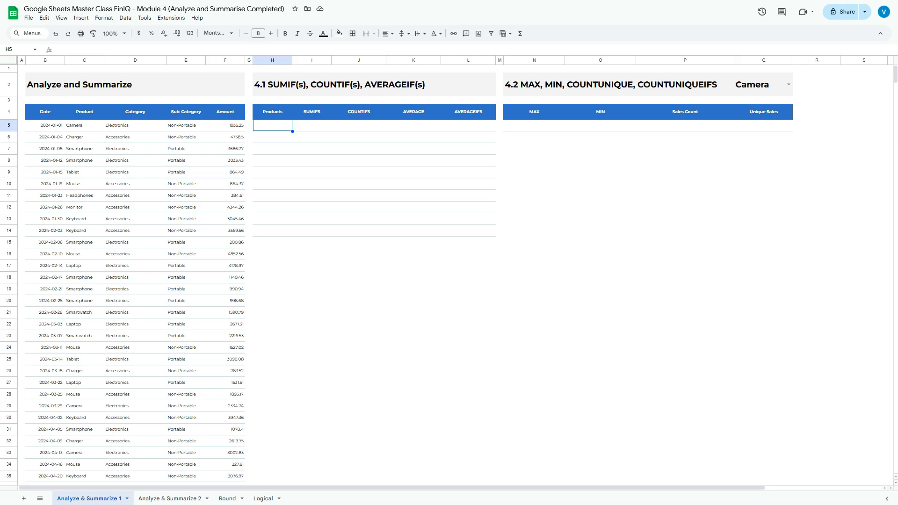
{"action": "key", "text": "shift+Right"}
{"action": "key", "text": "shift+Right"}
{"action": "key", "text": "shift+Right"}
{"action": "key", "text": "shift+Right"}
{"action": "key", "text": "shift+Down"}
{"action": "key", "text": "shift+Down"}
{"action": "key", "text": "shift+Down"}
{"action": "key", "text": "shift+Down"}
{"action": "key", "text": "shift+Down"}
{"action": "key", "text": "shift+Down"}
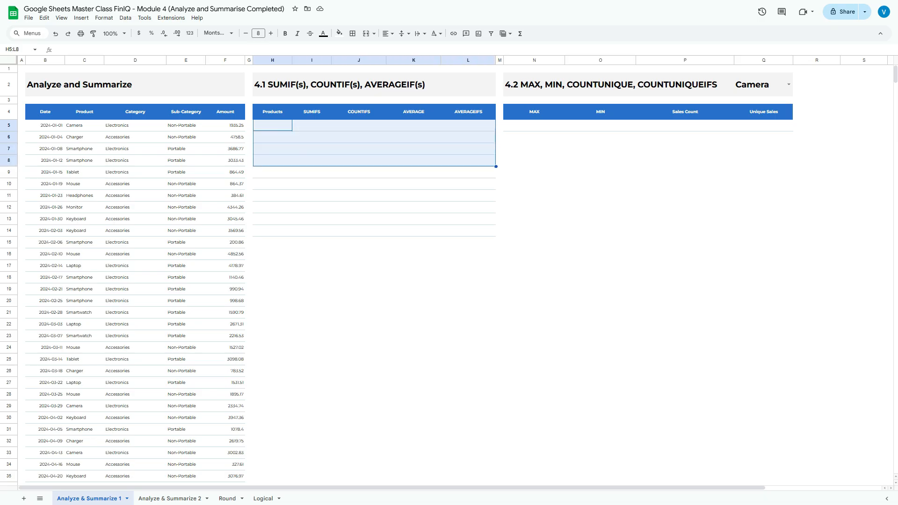
{"action": "key", "text": "shift+Down"}
{"action": "key", "text": "shift+Down"}
{"action": "key", "text": "Up"}
{"action": "key", "text": "Right"}
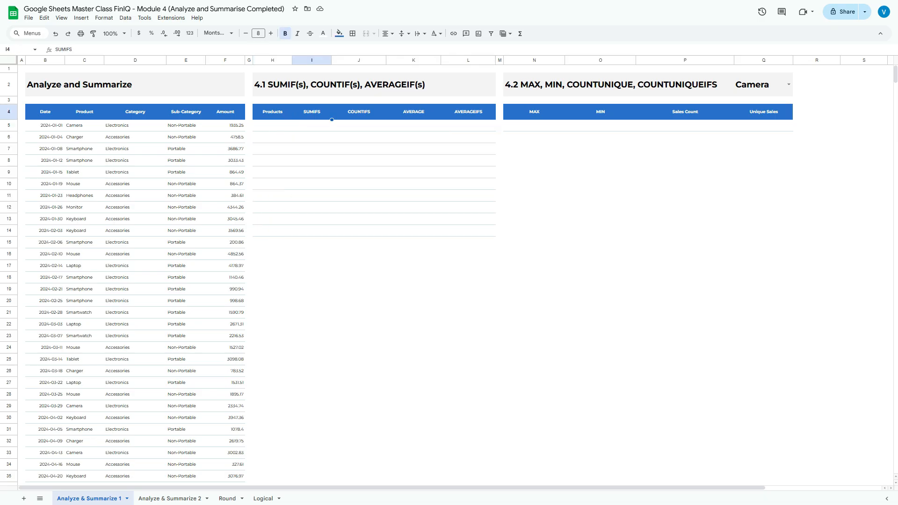
Enter =UNIQUE(C5:C104) in cell H5 to list each product once in the Products column.
{"action": "key", "text": "Down"}
{"action": "key", "text": "Left"}
{"action": "type", "text": "="}
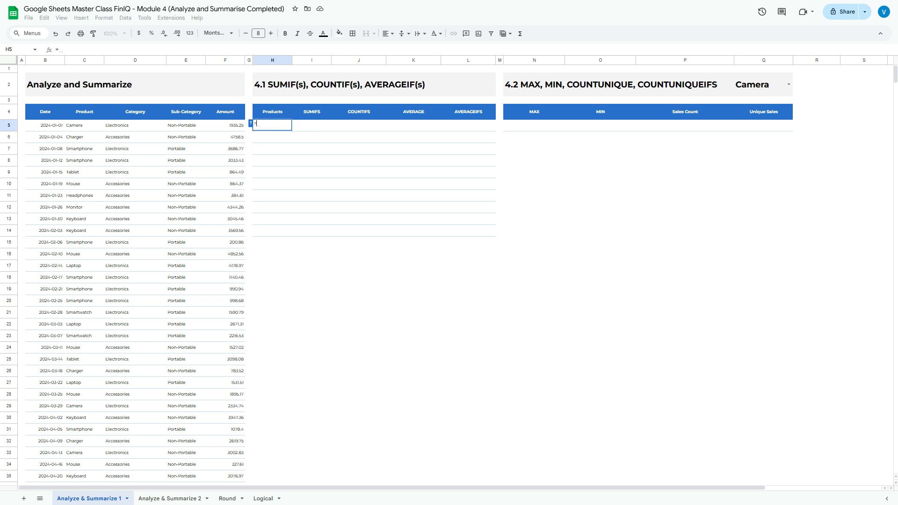
{"action": "type", "text": "UNIQUE("}
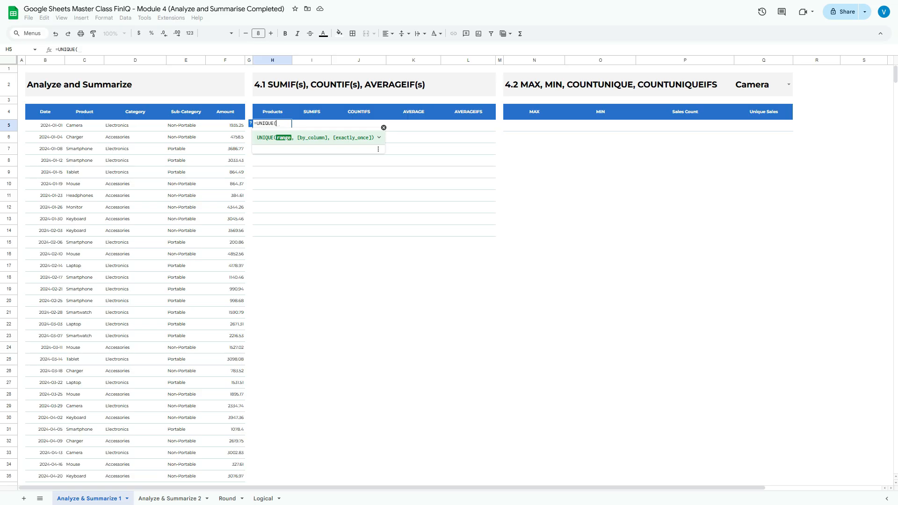
{"action": "key", "text": "Left"}
{"action": "key", "text": "Left"}
{"action": "key", "text": "Left"}
{"action": "key", "text": "Left"}
{"action": "key", "text": "Left"}
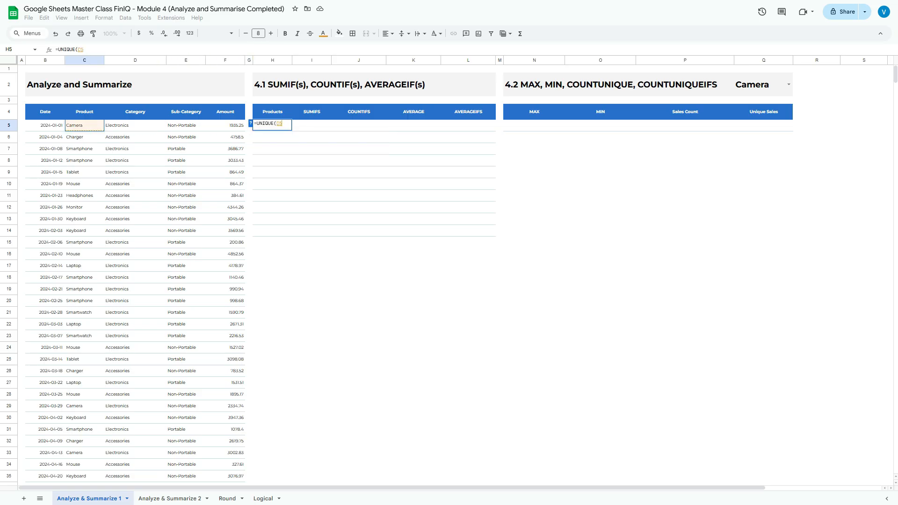
{"action": "key", "text": "ctrl+shift+Down"}
{"action": "type", "text": ")"}
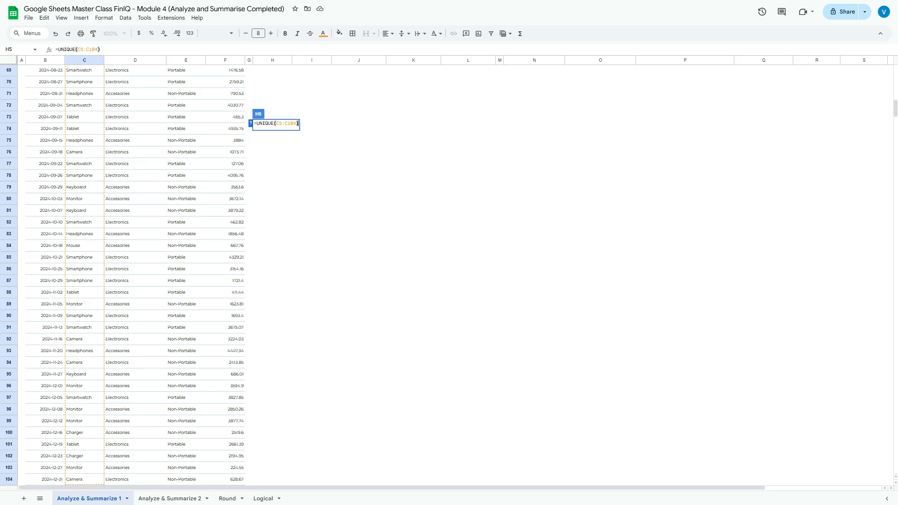
{"action": "key", "text": "Return"}
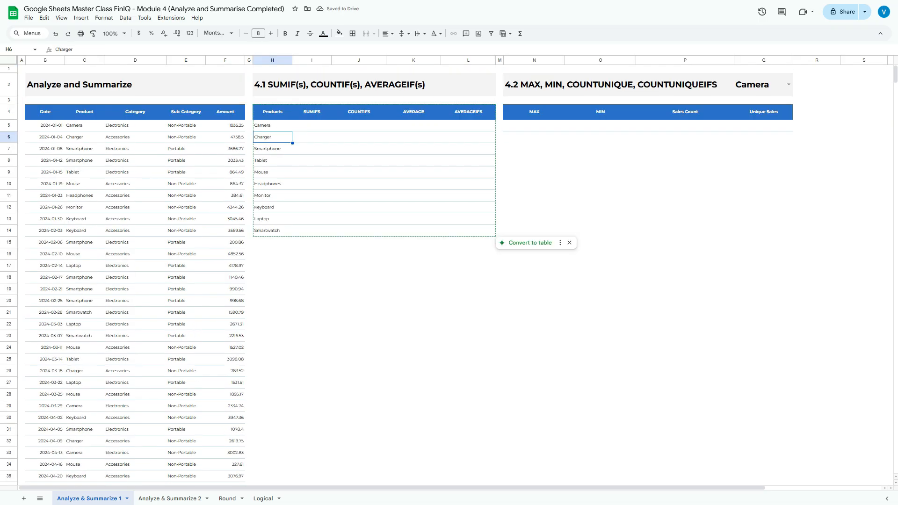
Review the product list in H5:H14 and the formula in H5 that produces it.
{"action": "key", "text": "Up"}
{"action": "key", "text": "Right"}
{"action": "key", "text": "Left"}
{"action": "key", "text": "shift+Down"}
{"action": "key", "text": "shift+Down"}
{"action": "key", "text": "shift+Down"}
{"action": "key", "text": "shift+Down"}
{"action": "key", "text": "shift+Down"}
{"action": "key", "text": "shift+Down"}
{"action": "key", "text": "shift+Down"}
{"action": "key", "text": "shift+Down"}
{"action": "key", "text": "shift+Down"}
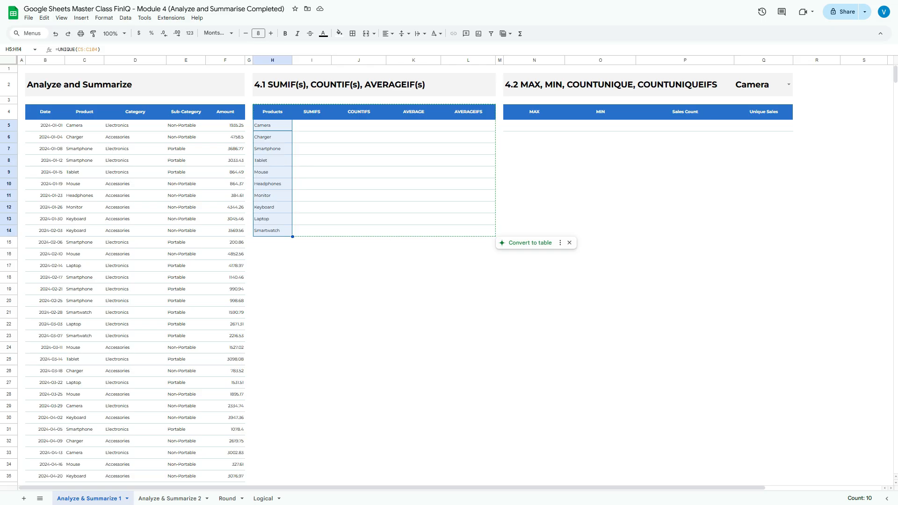
{"action": "key", "text": "Right"}
{"action": "key", "text": "Left"}
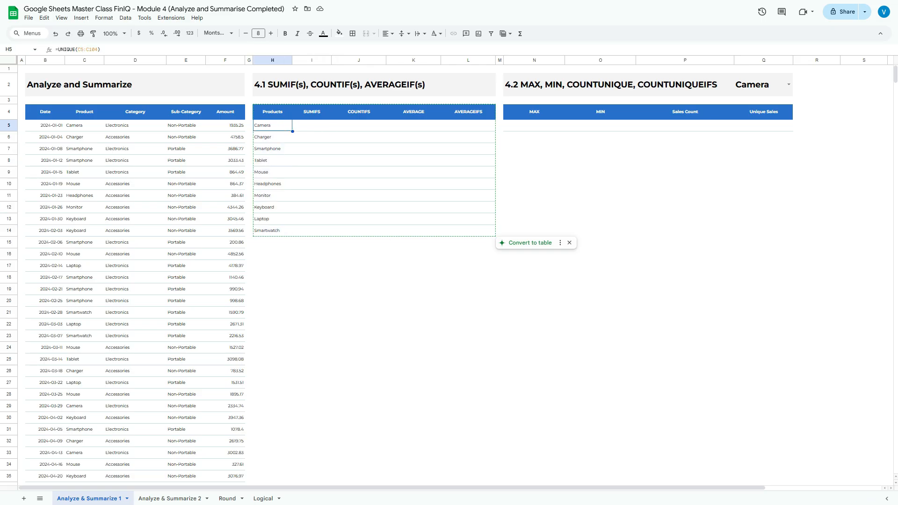
Start a SUMIFS formula in cell I5 with the Amount column range $F$5:$F$104 as the absolute sum range.
{"action": "key", "text": "Right"}
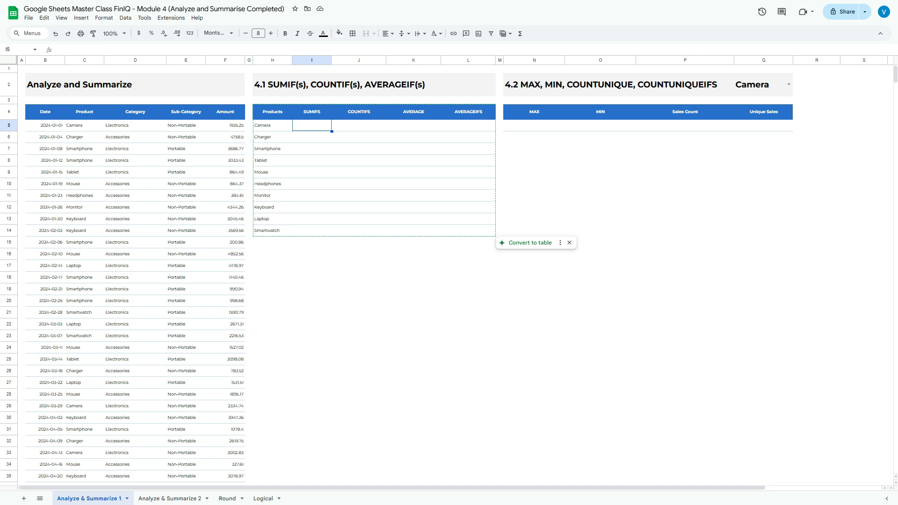
{"action": "type", "text": "=sumi"}
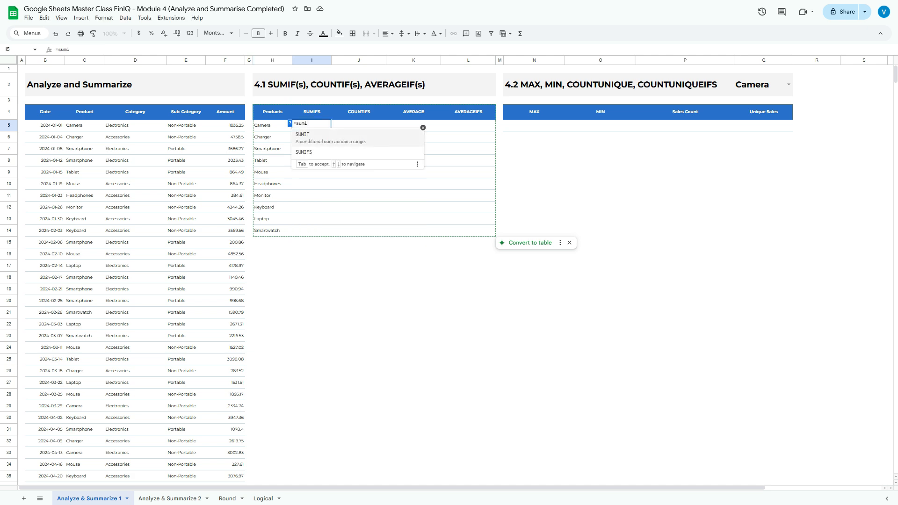
{"action": "key", "text": "Tab"}
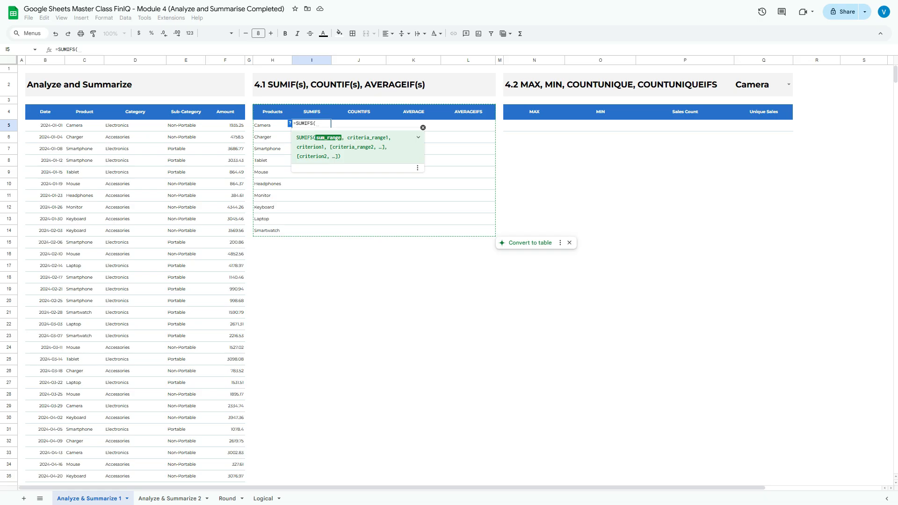
{"action": "key", "text": "Left"}
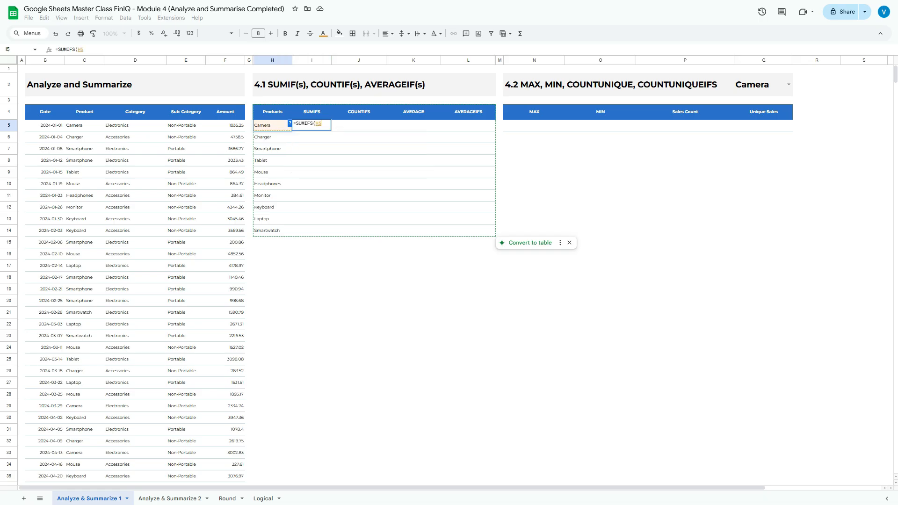
{"action": "key", "text": "Left"}
{"action": "key", "text": "Left"}
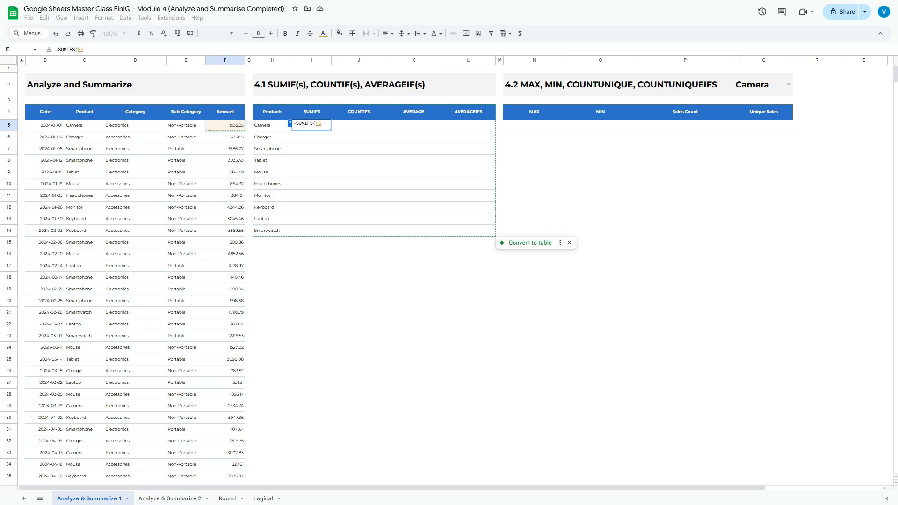
{"action": "key", "text": "Right"}
{"action": "key", "text": "BackSpace"}
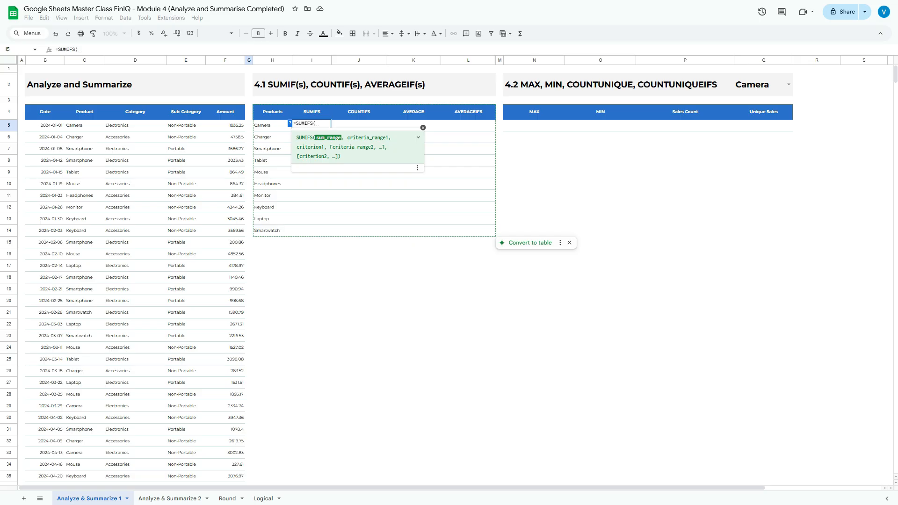
{"action": "key", "text": "Left"}
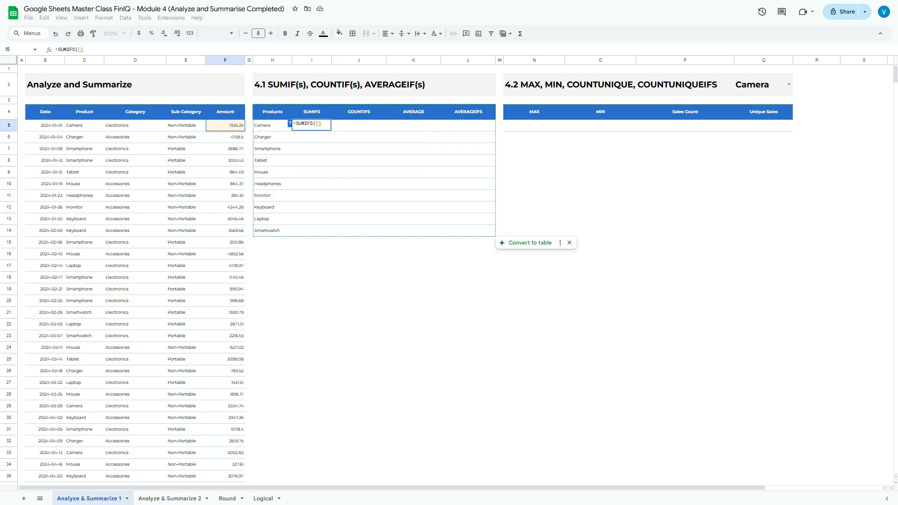
{"action": "key", "text": "ctrl+shift+Down"}
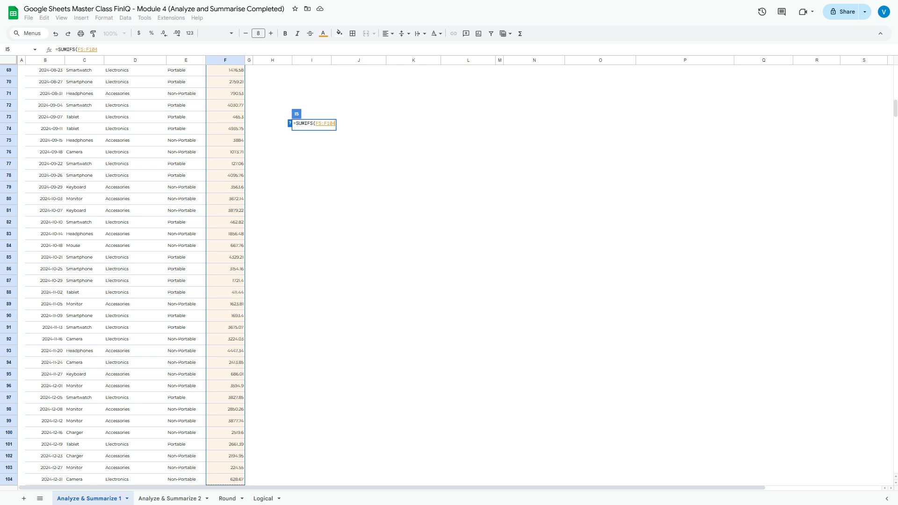
{"action": "scroll", "coordinate": [449, 275], "scroll_direction": "up", "scroll_amount": 17}
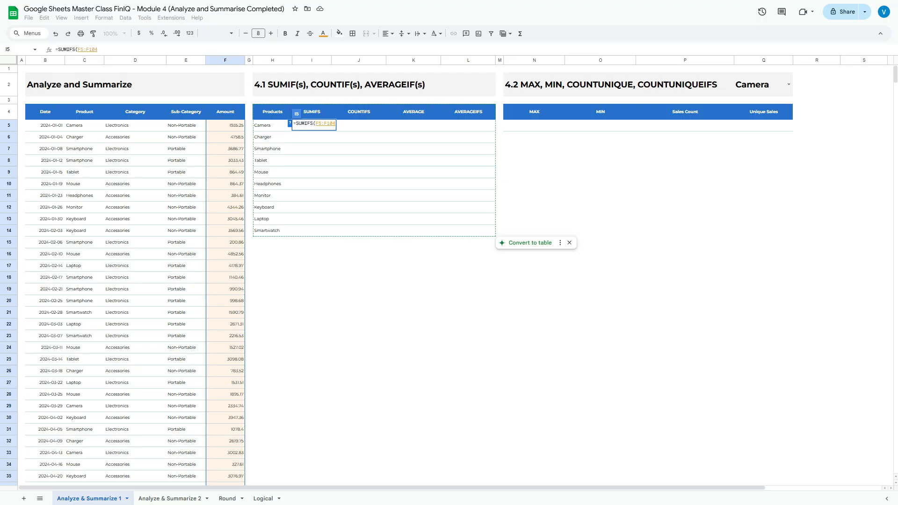
{"action": "key", "text": "F4"}
{"action": "type", "text": ","}
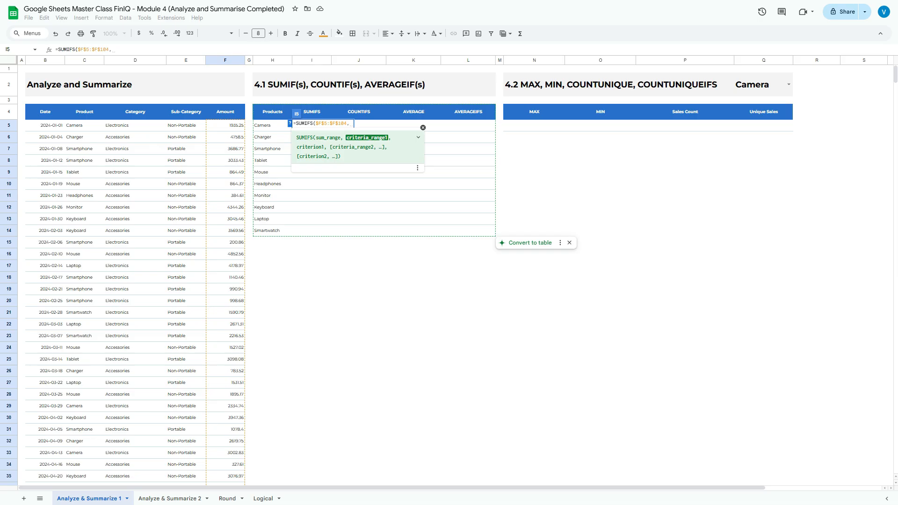
Add the Product column range $C$5:$C$104 as the absolute criteria range of the SUMIFS formula.
{"action": "left_click", "coordinate": [84, 126]}
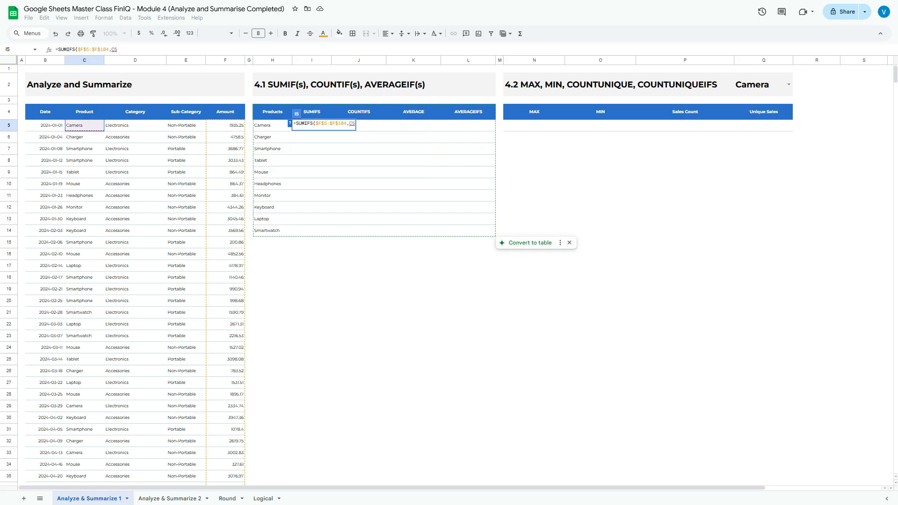
{"action": "key", "text": "ctrl+shift+Down"}
{"action": "key", "text": "F4"}
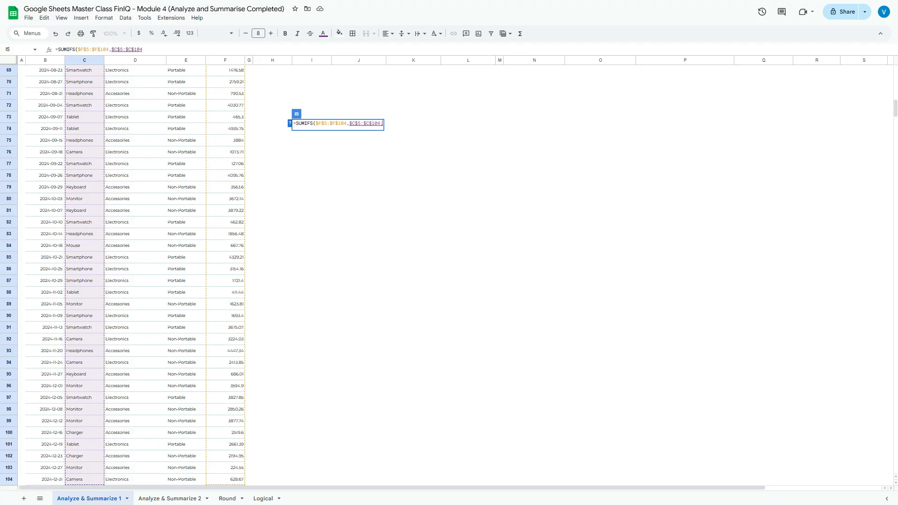
{"action": "type", "text": ","}
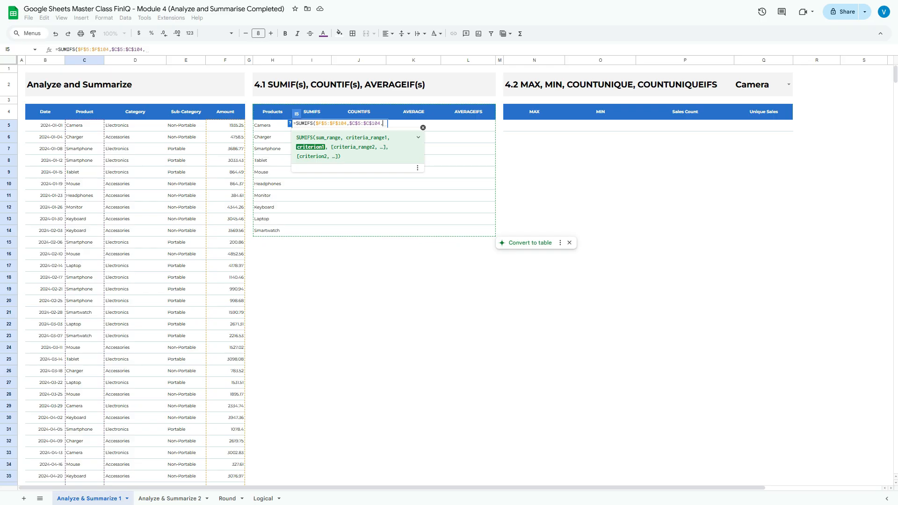
Complete the SUMIFS formula in I5 with $H5 as the criterion and fill it down through I14.
{"action": "left_click", "coordinate": [272, 125]}
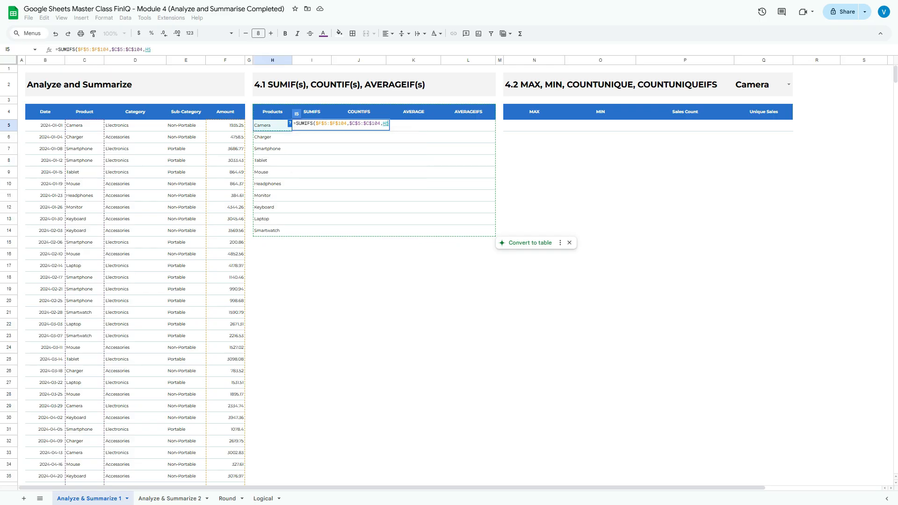
{"action": "key", "text": "F4"}
{"action": "key", "text": "F4"}
{"action": "key", "text": "F4"}
{"action": "type", "text": "0"}
{"action": "key", "text": "BackSpace"}
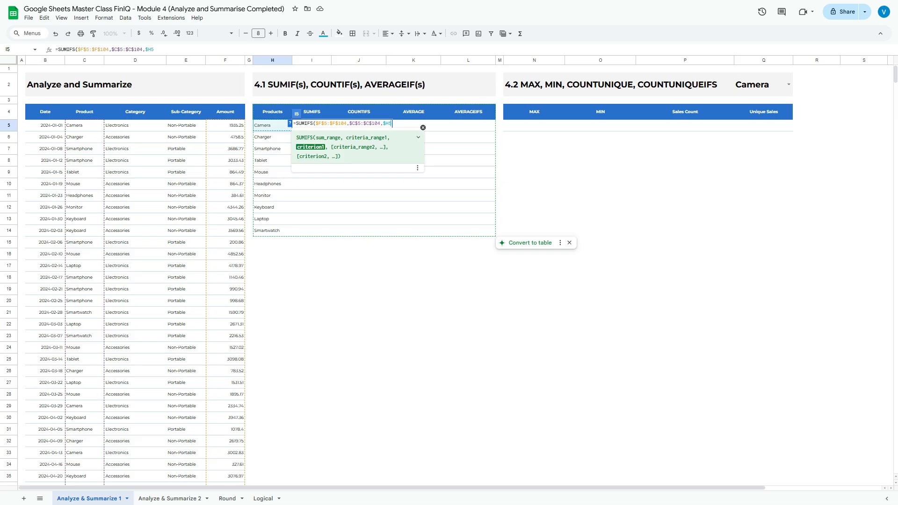
{"action": "type", "text": ")"}
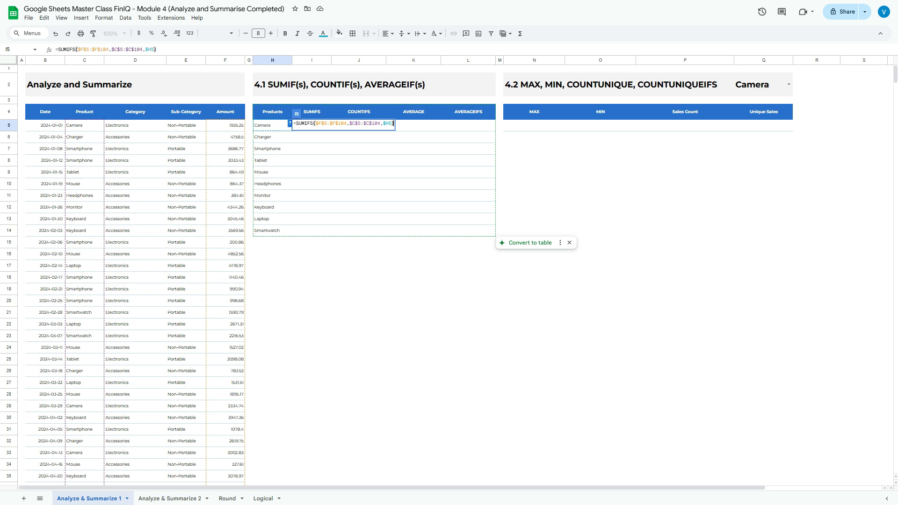
{"action": "key", "text": "Return"}
{"action": "key", "text": "Escape"}
{"action": "left_click", "coordinate": [312, 125]}
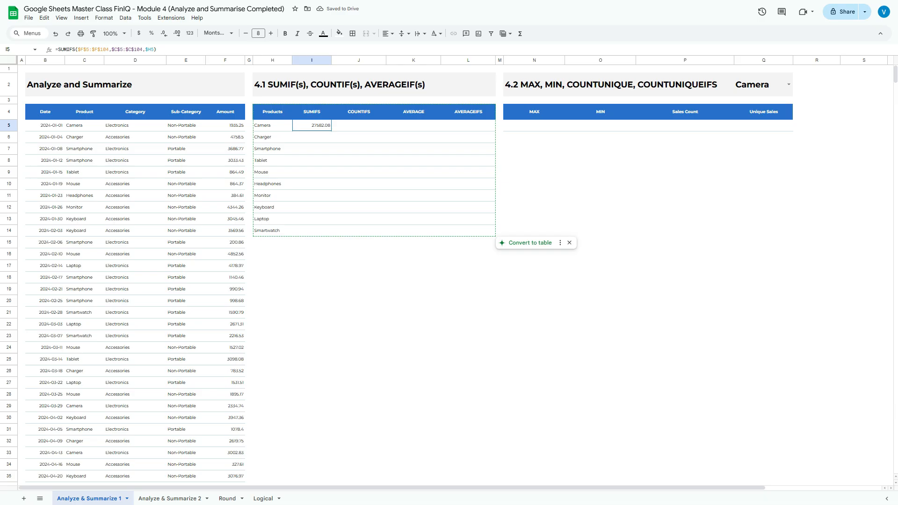
{"action": "double_click", "coordinate": [332, 131]}
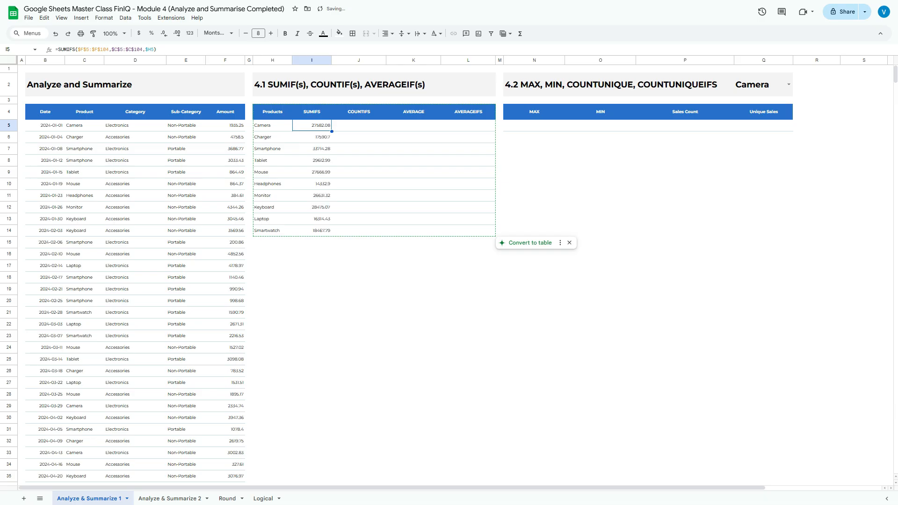
Inspect the filled SUMIFS formulas in I6, I9 and I14 to check their ranges and criterion references.
{"action": "left_click", "coordinate": [312, 137]}
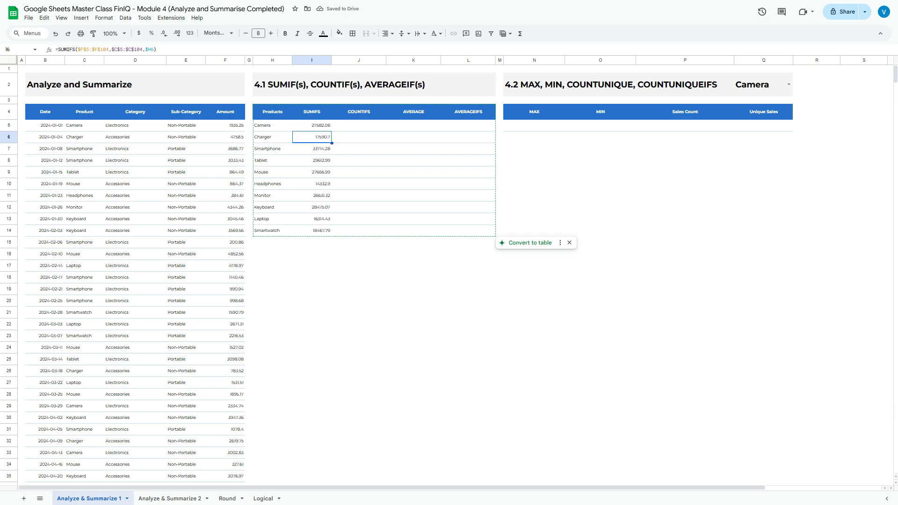
{"action": "left_click", "coordinate": [311, 172]}
{"action": "key", "text": "F2"}
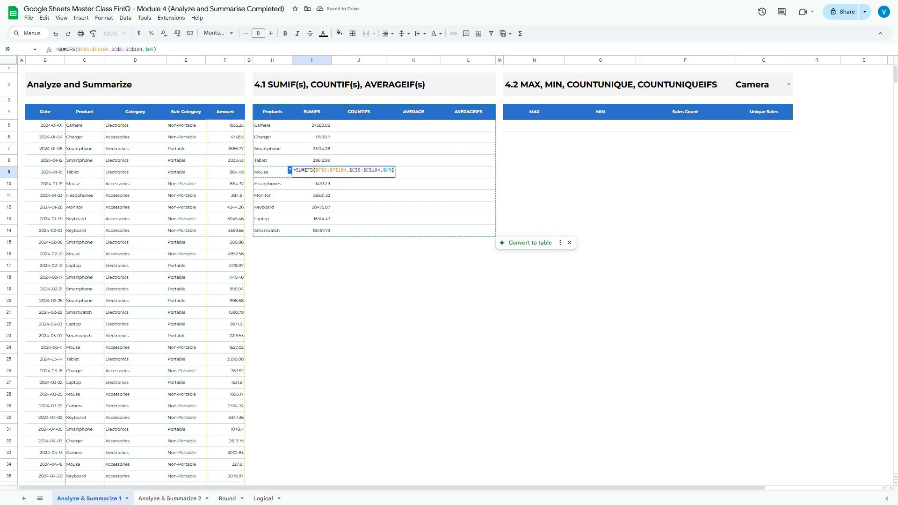
{"action": "key", "text": "Escape"}
{"action": "key", "text": "ctrl+Down"}
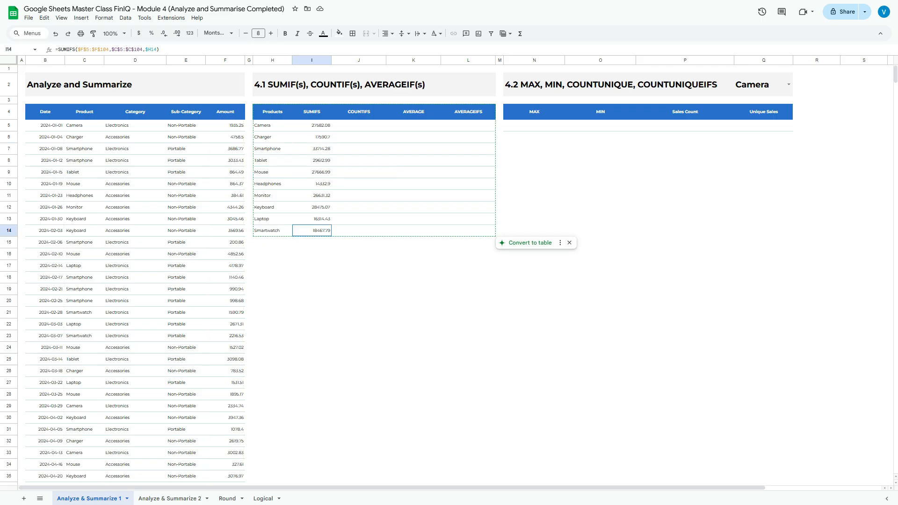
{"action": "key", "text": "F2"}
{"action": "left_click", "coordinate": [329, 228]}
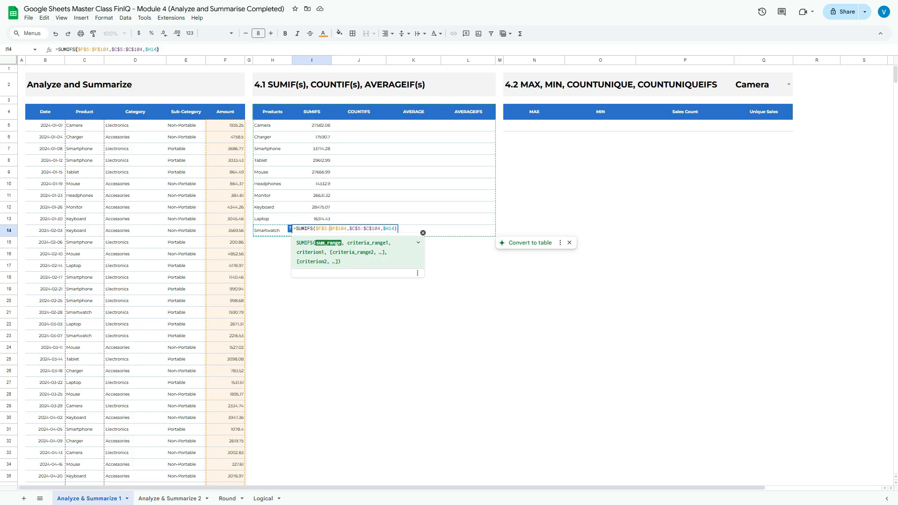
{"action": "key", "text": "Escape"}
Start a COUNTIFS formula in cell J5 with the Product column range $C$5:$C$104 as the absolute criteria range.
{"action": "left_click", "coordinate": [359, 125]}
{"action": "type", "text": "="}
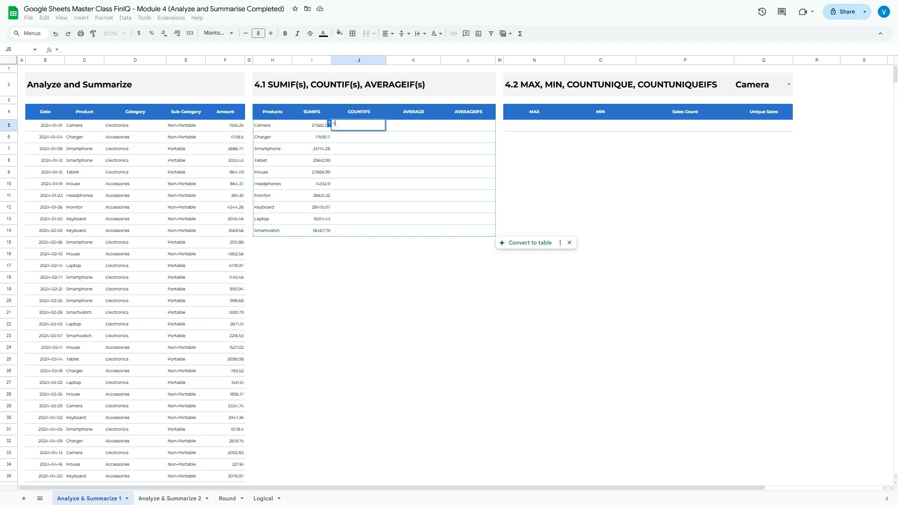
{"action": "type", "text": "counti"}
{"action": "key", "text": "Down"}
{"action": "key", "text": "Tab"}
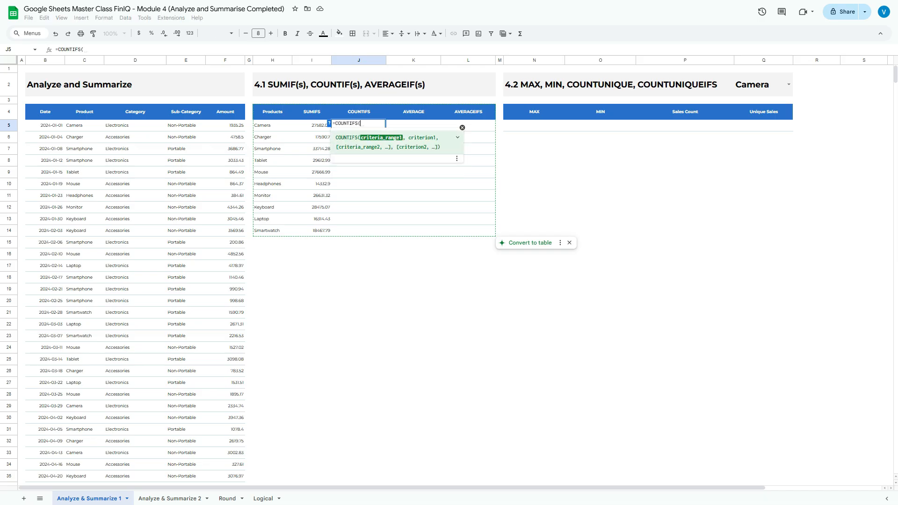
{"action": "key", "text": "Left"}
{"action": "key", "text": "Left"}
{"action": "key", "text": "Left"}
{"action": "key", "text": "Left"}
{"action": "key", "text": "Left"}
{"action": "key", "text": "Left"}
{"action": "key", "text": "Left"}
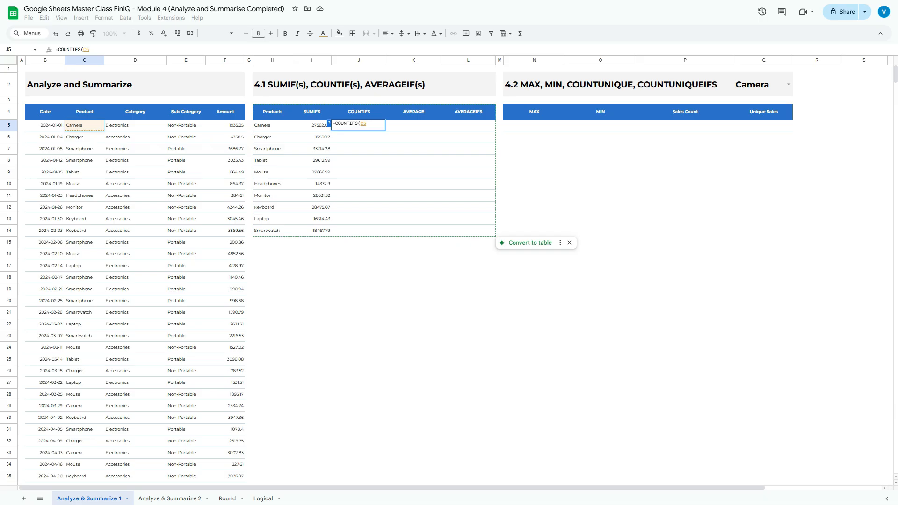
{"action": "key", "text": "ctrl+shift+Down"}
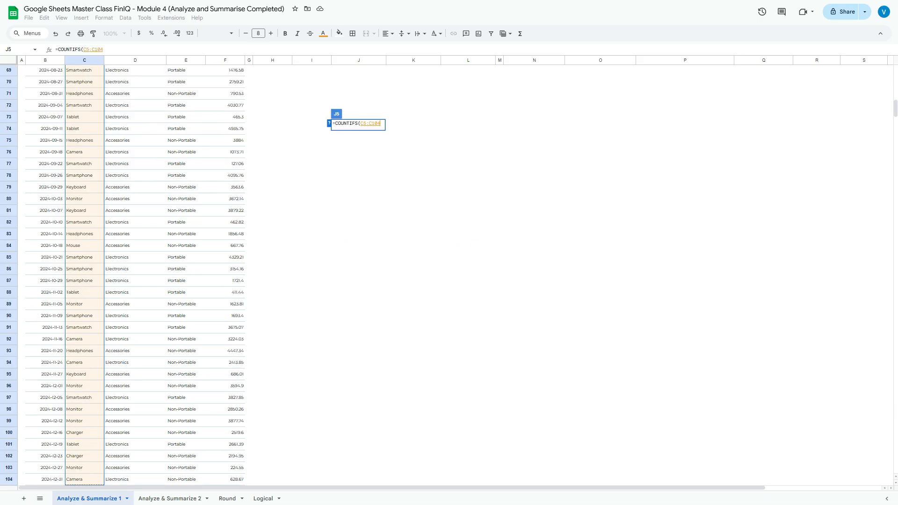
{"action": "key", "text": "F4"}
{"action": "type", "text": ","}
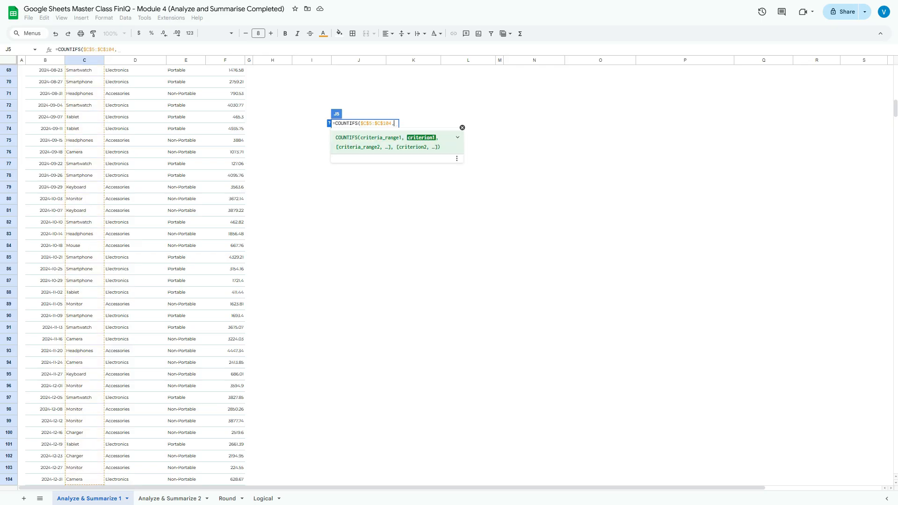
Complete the COUNTIFS formula in J5 with $H5 as the criterion and fill it down through J14.
{"action": "scroll", "coordinate": [449, 275], "scroll_direction": "up", "scroll_amount": 17}
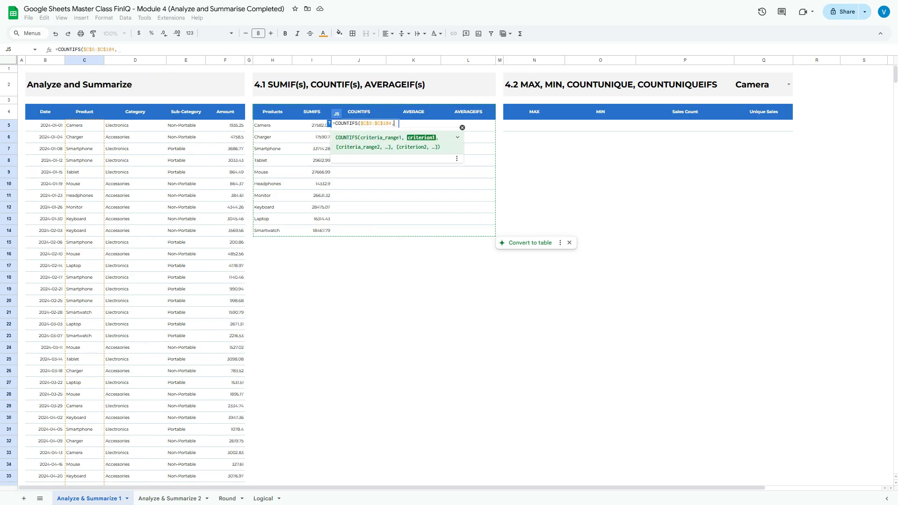
{"action": "left_click", "coordinate": [272, 125]}
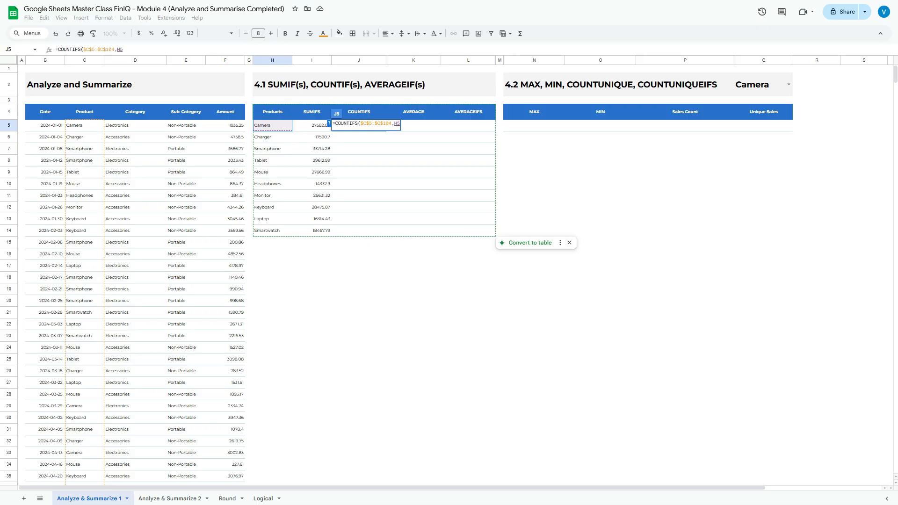
{"action": "key", "text": "F4"}
{"action": "key", "text": "F4"}
{"action": "key", "text": "F4"}
{"action": "type", "text": ")"}
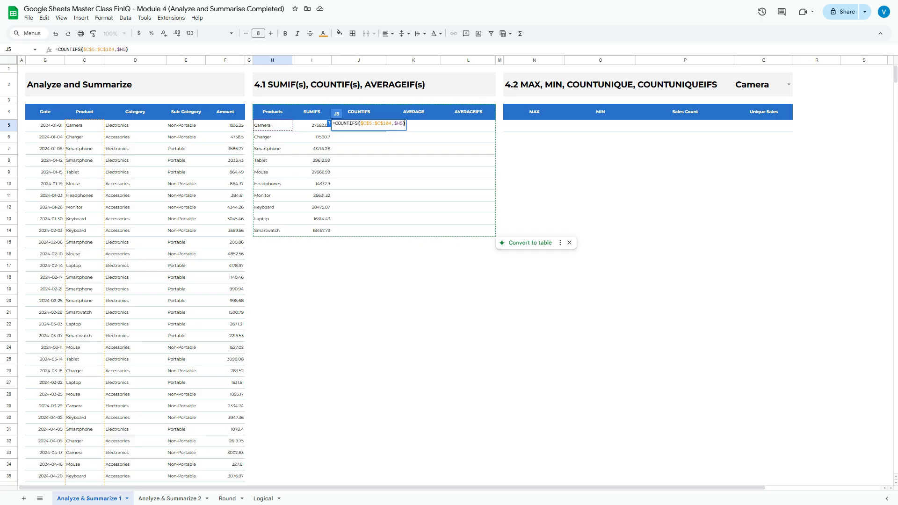
{"action": "key", "text": "Return"}
{"action": "key", "text": "Escape"}
{"action": "left_click", "coordinate": [358, 126]}
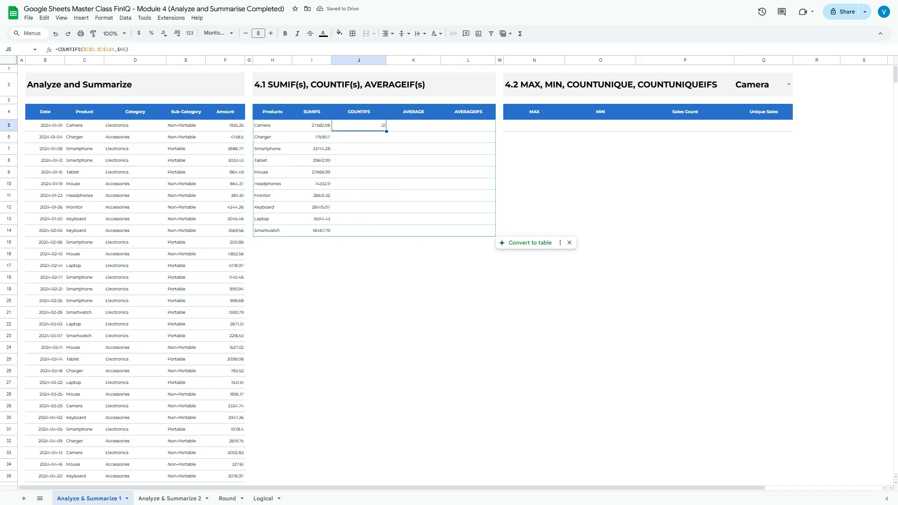
{"action": "double_click", "coordinate": [386, 131]}
Inspect the filled COUNTIFS formula in J14 to check its criteria range and criterion reference.
{"action": "key", "text": "ctrl+Down"}
{"action": "key", "text": "F2"}
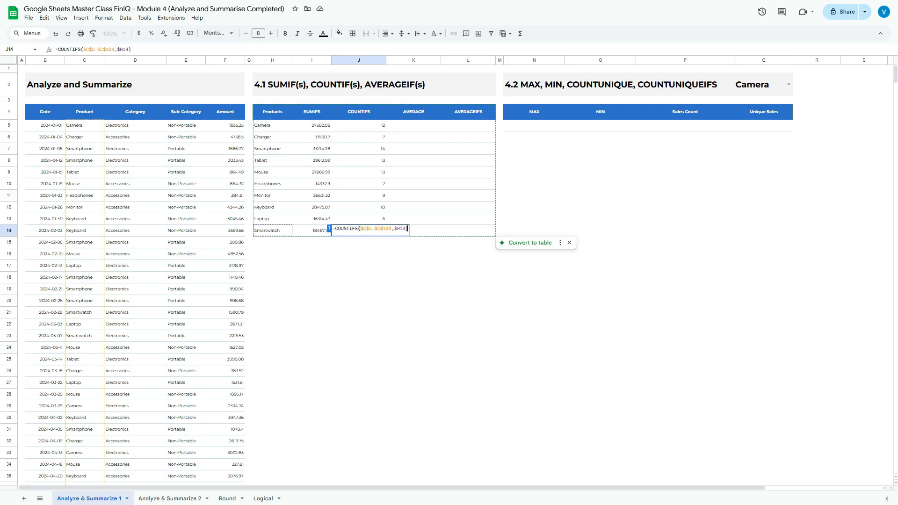
{"action": "key", "text": "Left"}
{"action": "key", "text": "Left"}
{"action": "key", "text": "Left"}
{"action": "key", "text": "Left"}
{"action": "key", "text": "Left"}
{"action": "key", "text": "Left"}
{"action": "key", "text": "Left"}
{"action": "key", "text": "Left"}
{"action": "key", "text": "Left"}
{"action": "key", "text": "Left"}
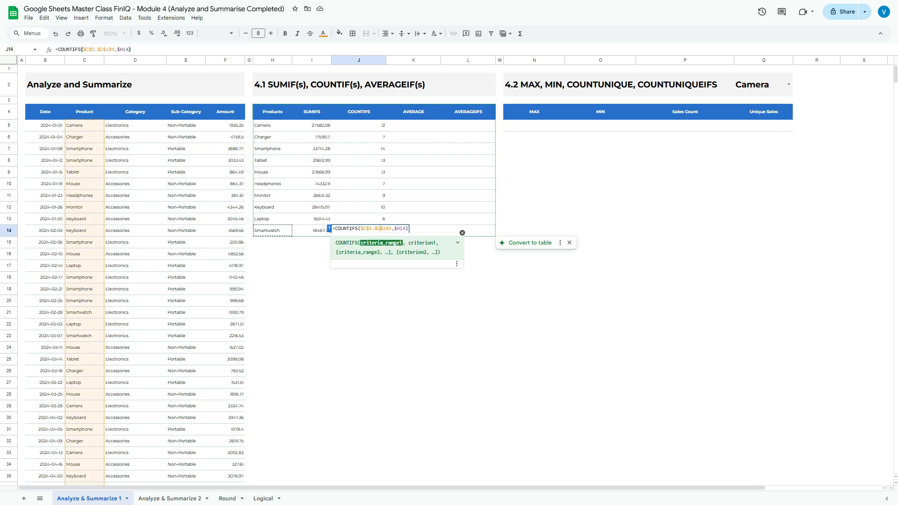
{"action": "key", "text": "Escape"}
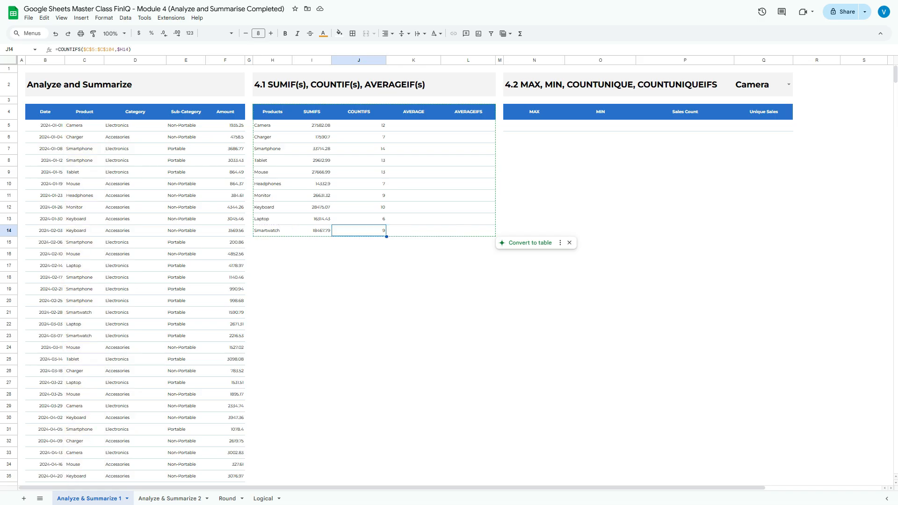
{"action": "left_click", "coordinate": [413, 125]}
{"action": "type", "text": "="}
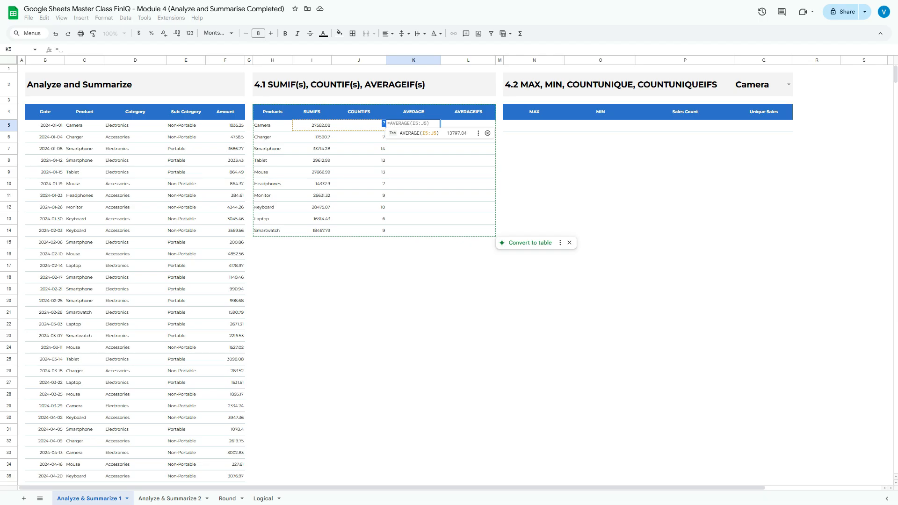
{"action": "type", "text": "aver"}
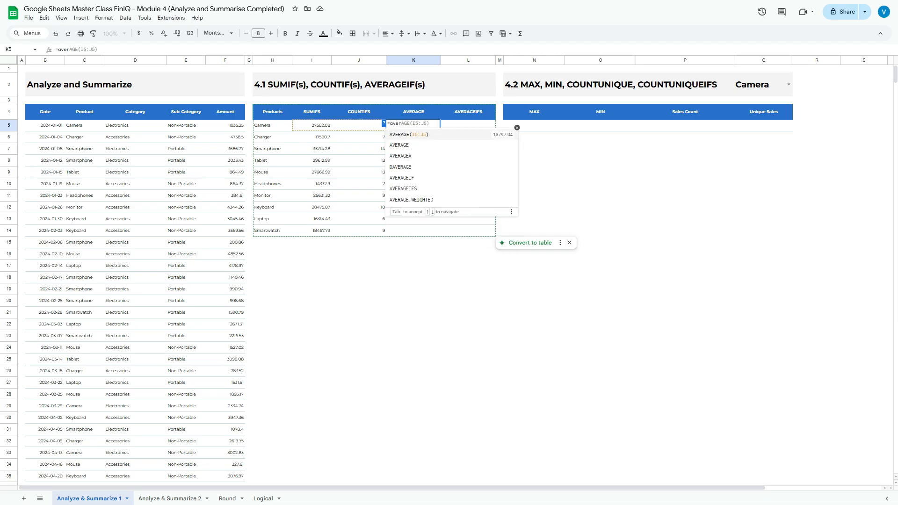
{"action": "type", "text": "age("}
{"action": "key", "text": "Tab"}
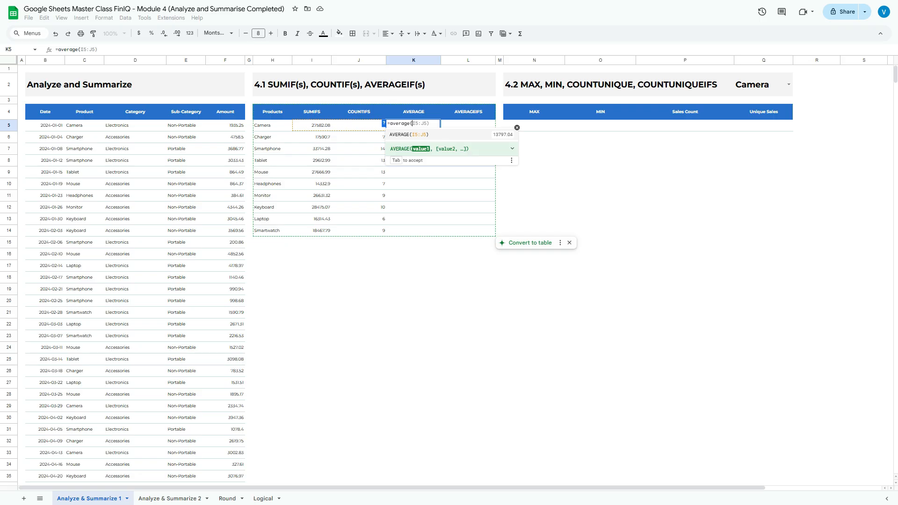
{"action": "key", "text": "Escape"}
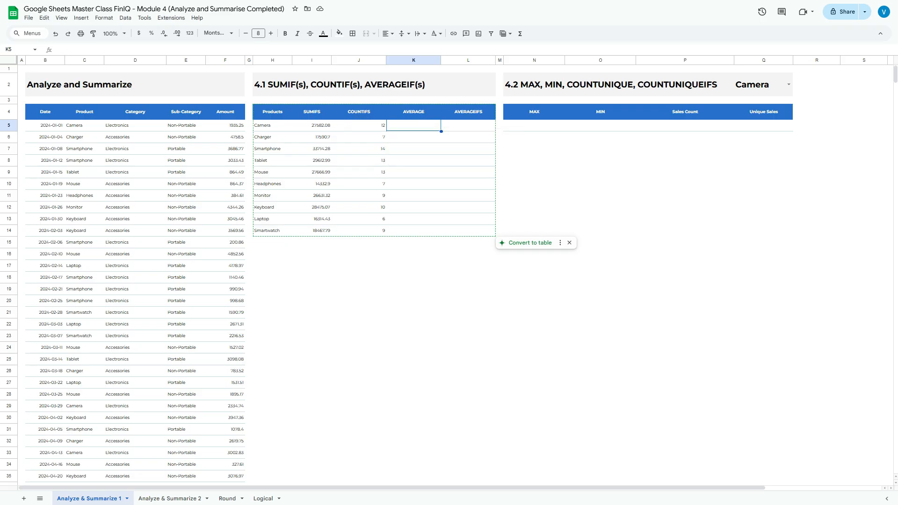
Calculate the average sale in K5 with =I5/J5 and fill the formula down through K14.
{"action": "type", "text": "="}
{"action": "key", "text": "Left"}
{"action": "key", "text": "Left"}
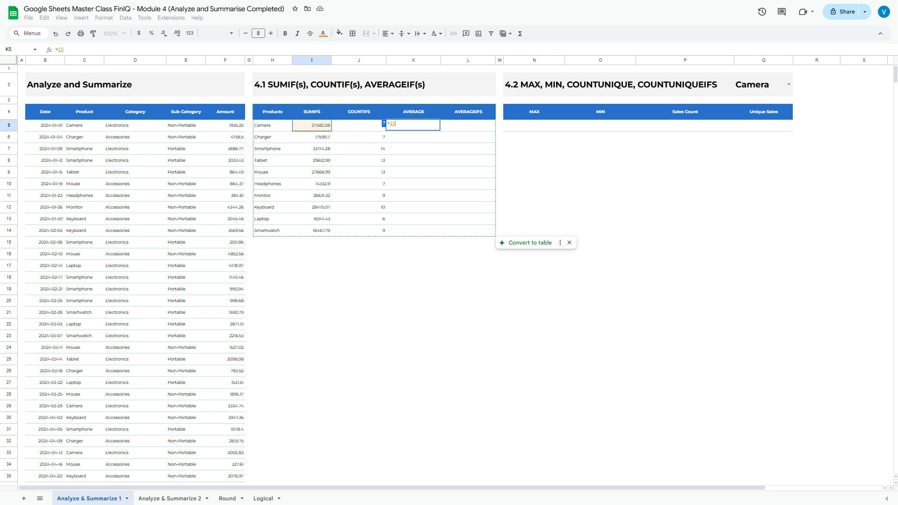
{"action": "type", "text": "/"}
{"action": "key", "text": "Left"}
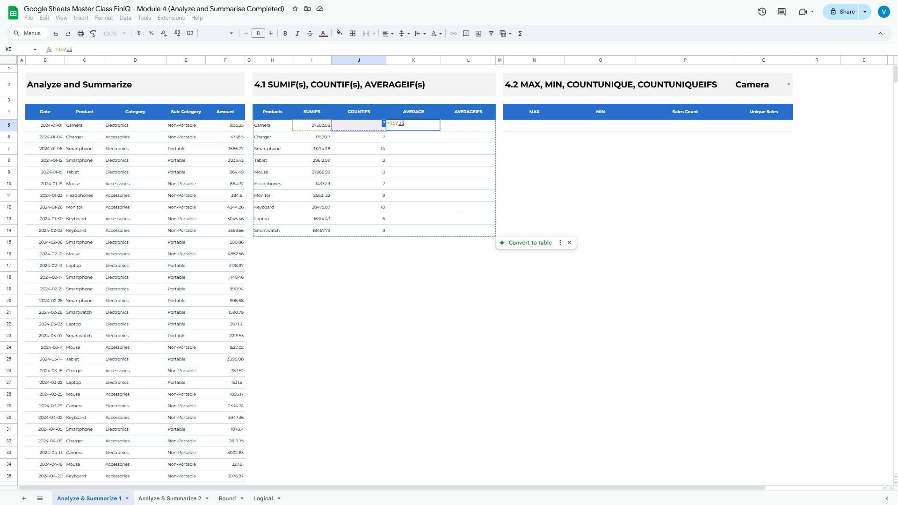
{"action": "key", "text": "Return"}
{"action": "key", "text": "Escape"}
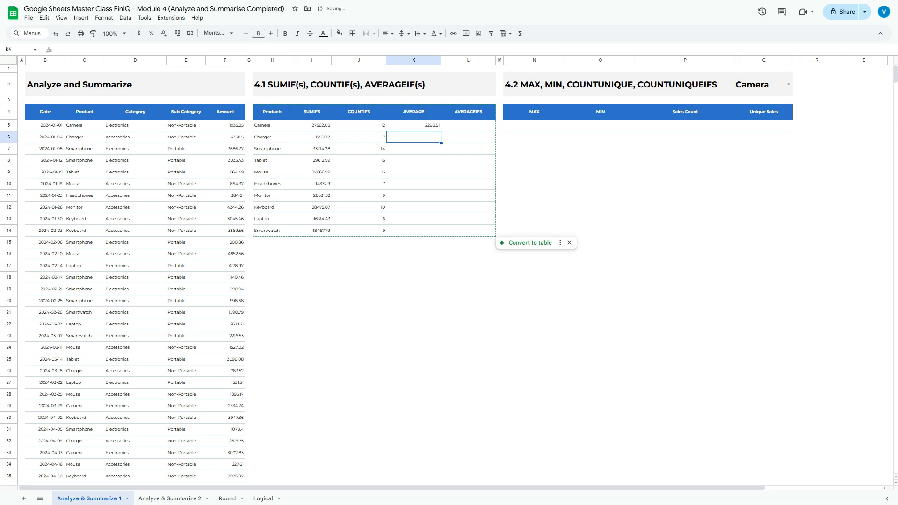
{"action": "key", "text": "Up"}
{"action": "double_click", "coordinate": [441, 132]}
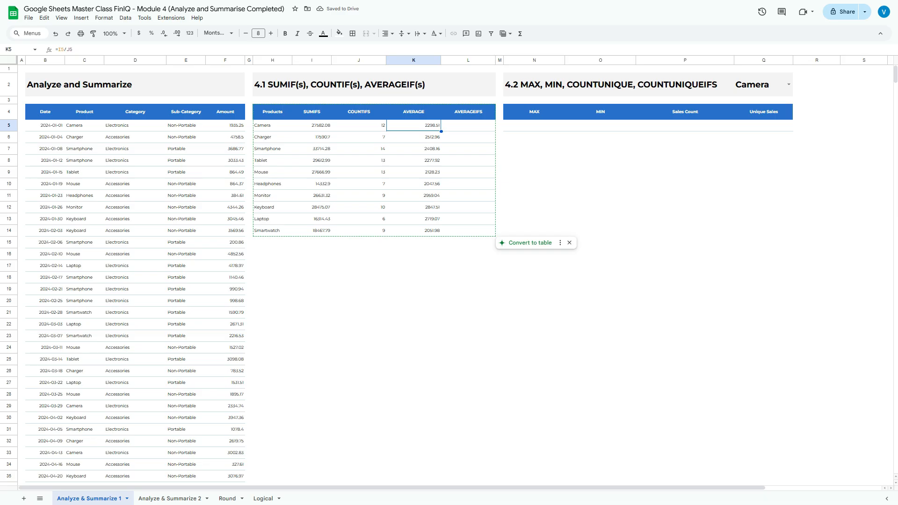
Start an AVERAGEIFS formula in cell L5 with the Amount column range $F$5:$F$104 as the absolute average range.
{"action": "left_click", "coordinate": [468, 125]}
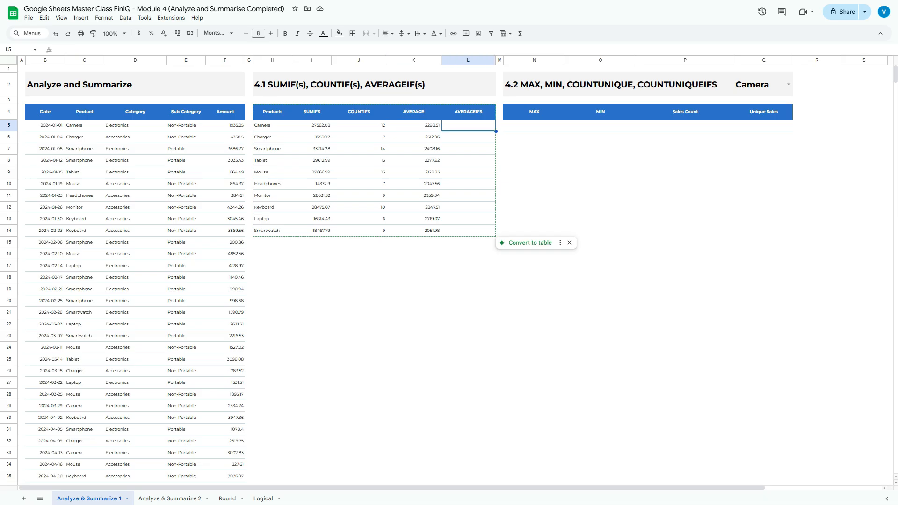
{"action": "type", "text": "="}
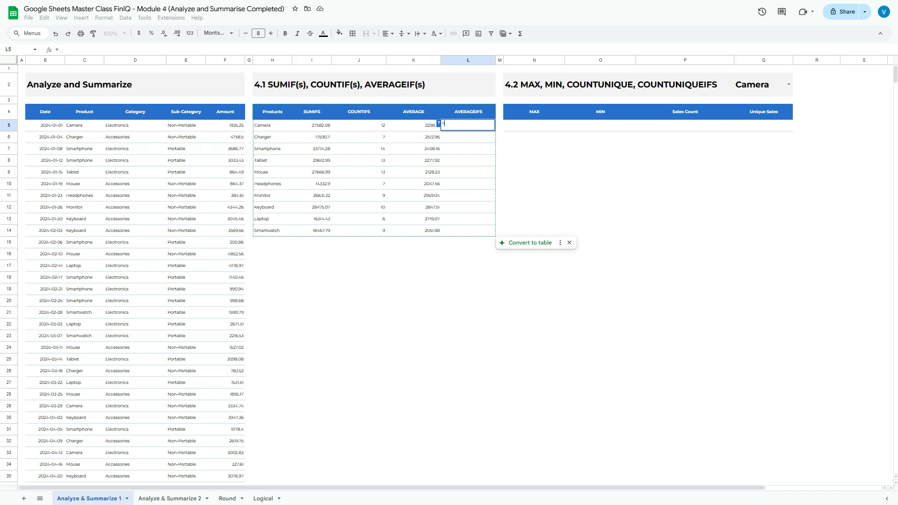
{"action": "type", "text": "average"}
{"action": "key", "text": "Down"}
{"action": "key", "text": "Down"}
{"action": "key", "text": "Down"}
{"action": "key", "text": "Down"}
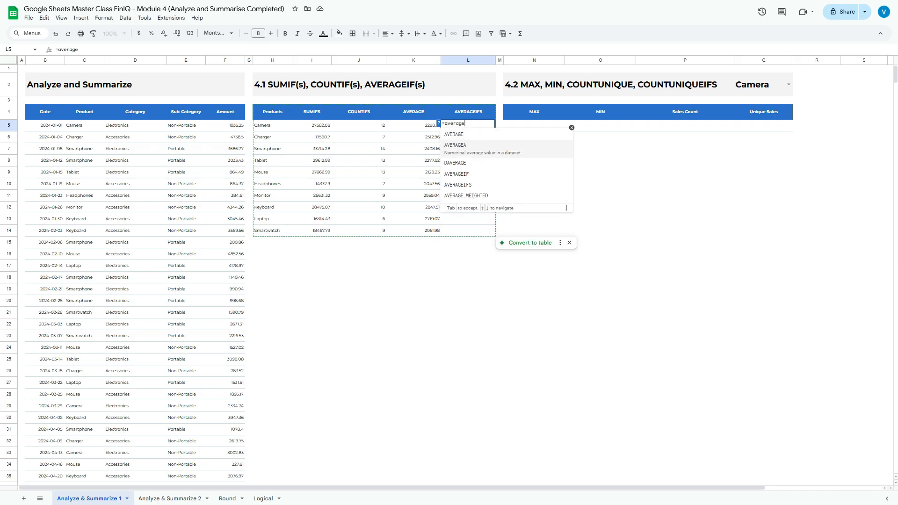
{"action": "key", "text": "Tab"}
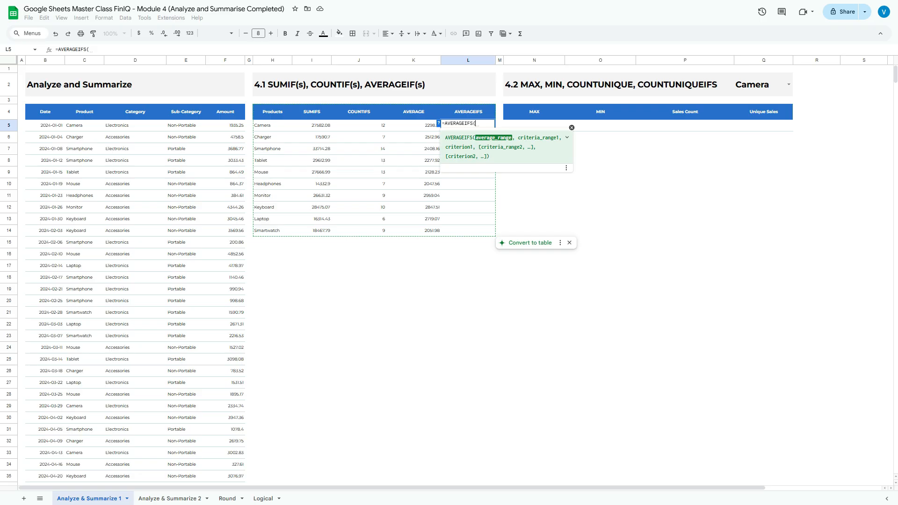
{"action": "left_click", "coordinate": [225, 125]}
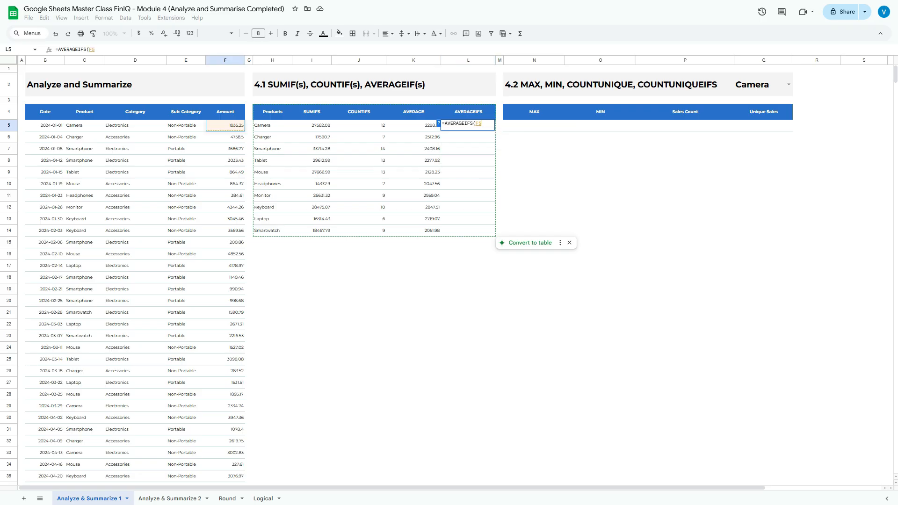
{"action": "key", "text": "ctrl+shift+Down"}
{"action": "key", "text": "F4"}
{"action": "type", "text": ","}
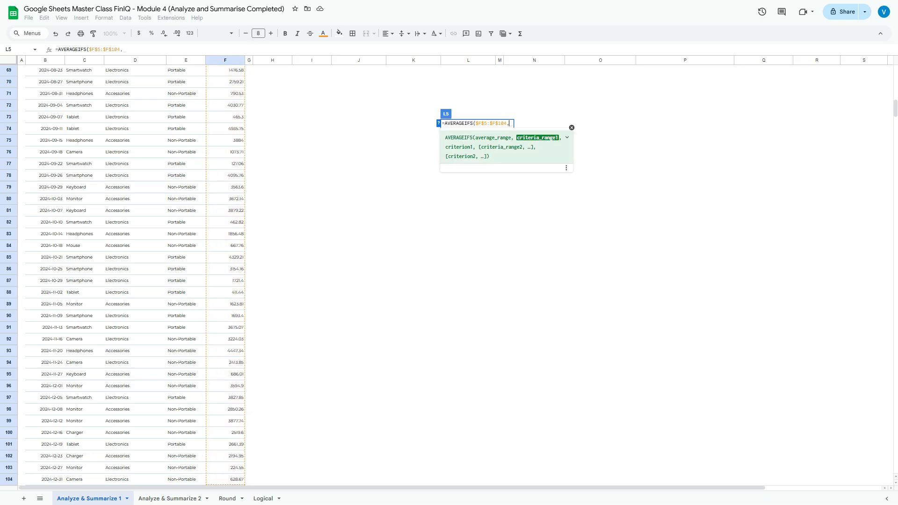
Add the Product column range $C$5:$C$104 as the absolute criteria range of the AVERAGEIFS formula.
{"action": "scroll", "coordinate": [396, 275], "scroll_direction": "up", "scroll_amount": 15}
{"action": "scroll", "coordinate": [396, 275], "scroll_direction": "up", "scroll_amount": 2}
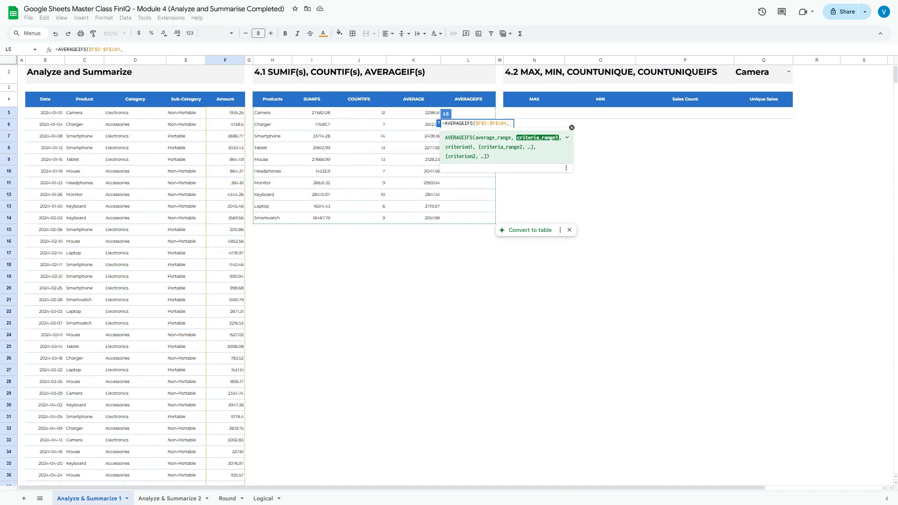
{"action": "left_click", "coordinate": [84, 112]}
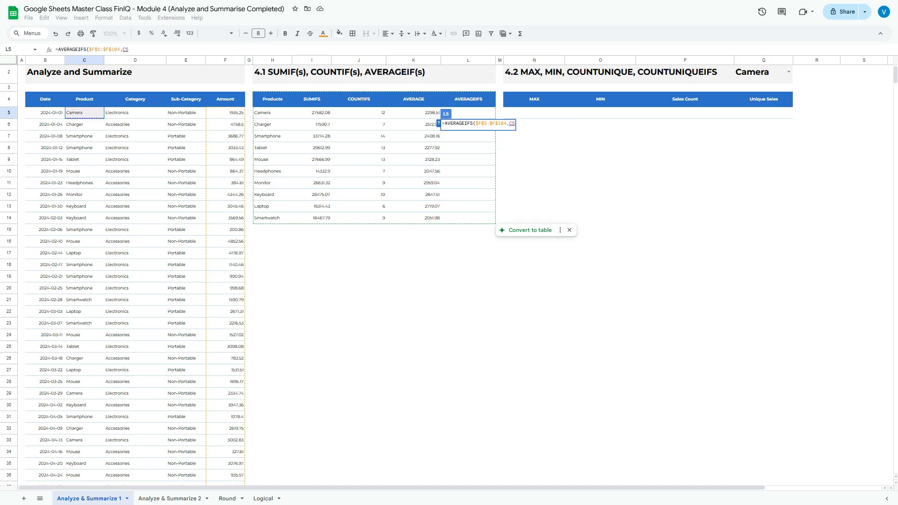
{"action": "key", "text": "ctrl+shift+Down"}
{"action": "key", "text": "F4"}
{"action": "type", "text": ","}
Complete the AVERAGEIFS formula in L5 with $H5 as the criterion.
{"action": "scroll", "coordinate": [449, 271], "scroll_direction": "up", "scroll_amount": 15}
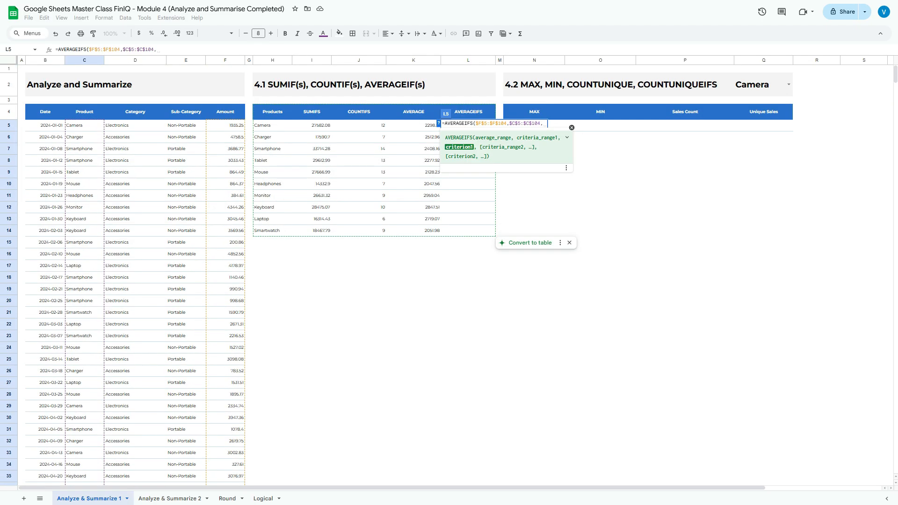
{"action": "left_click", "coordinate": [272, 125]}
{"action": "key", "text": "F4"}
{"action": "key", "text": "F4"}
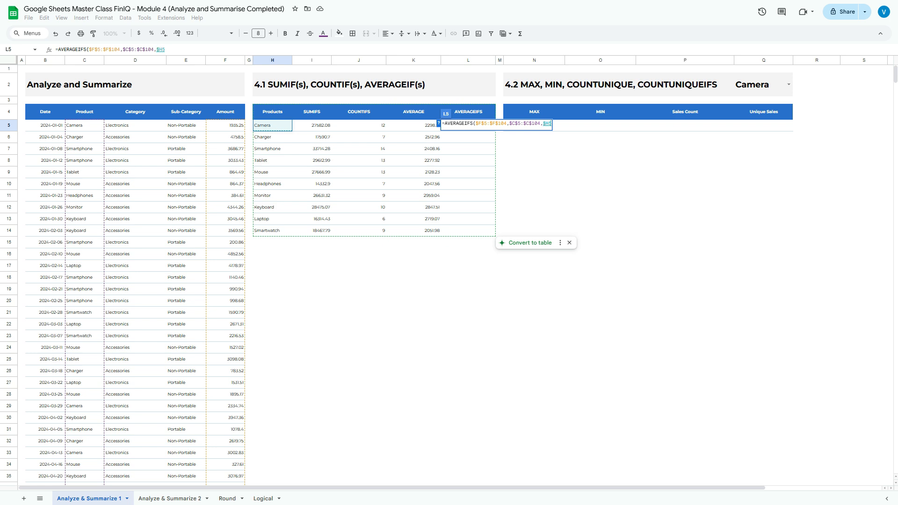
{"action": "type", "text": ")"}
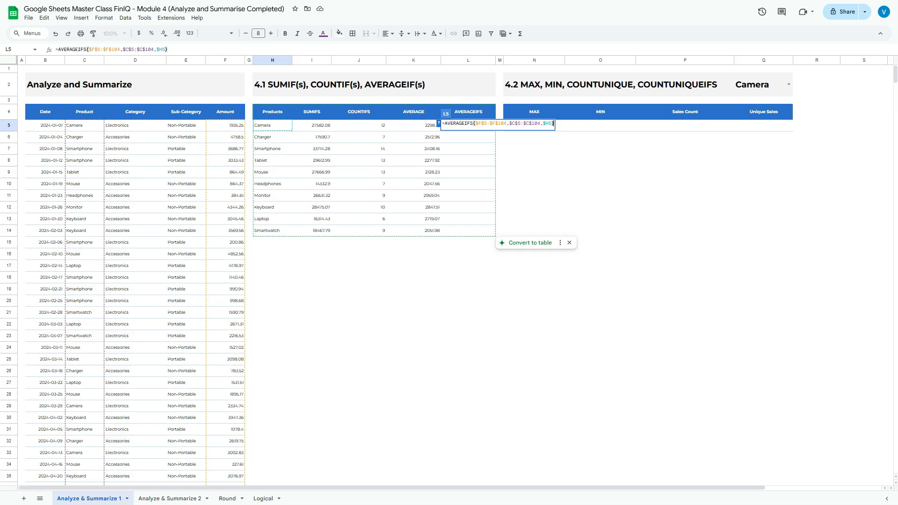
{"action": "key", "text": "Return"}
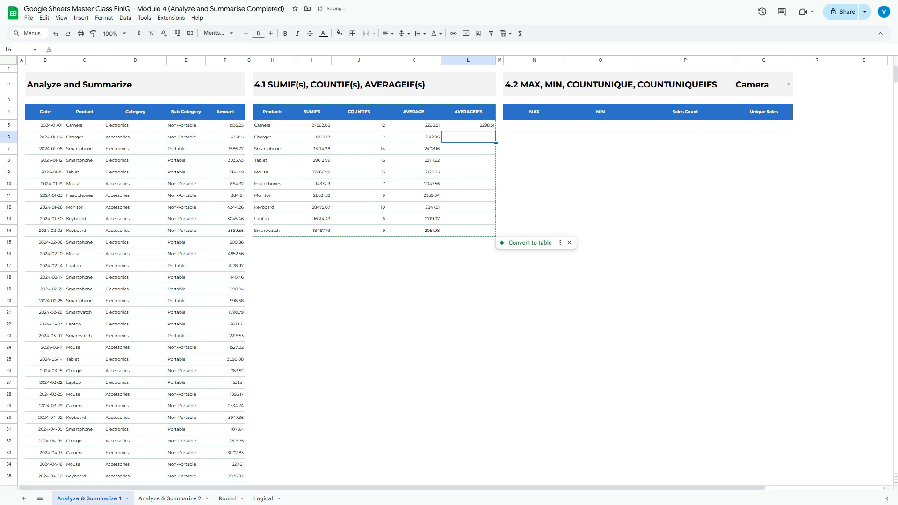
Fill the AVERAGEIFS formula from L5 across into M5 and down both columns through row 14.
{"action": "left_click", "coordinate": [468, 125]}
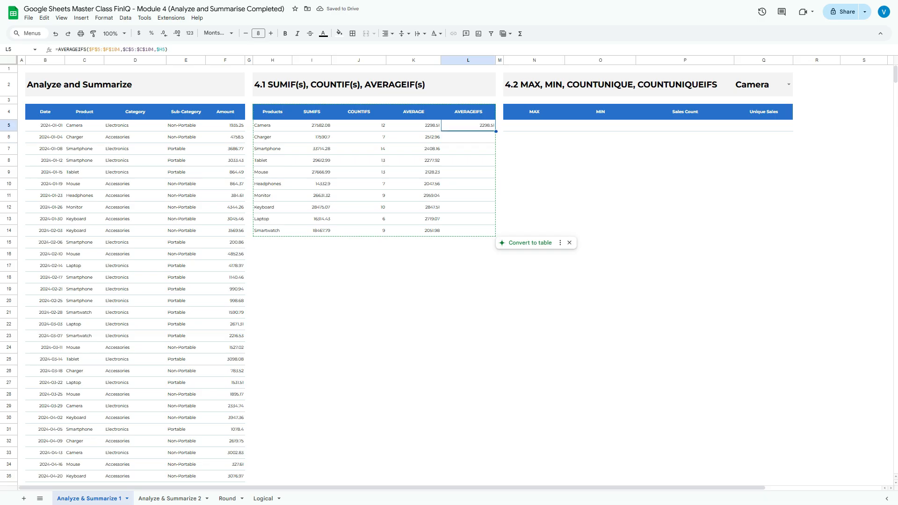
{"action": "left_click_drag", "start_coordinate": [496, 131], "coordinate": [500, 132]}
{"action": "double_click", "coordinate": [504, 132]}
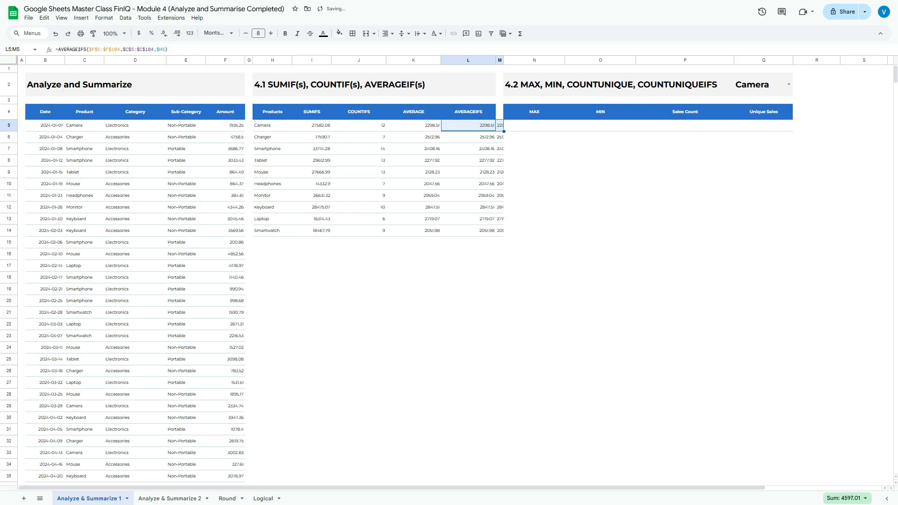
Clear the stray AVERAGEIFS formulas from cells M5:M14.
{"action": "left_click", "coordinate": [499, 125]}
{"action": "key", "text": "shift+Down"}
{"action": "key", "text": "shift+Down"}
{"action": "key", "text": "shift+Down"}
{"action": "key", "text": "shift+Down"}
{"action": "key", "text": "shift+Down"}
{"action": "key", "text": "shift+Down"}
{"action": "key", "text": "shift+Down"}
{"action": "key", "text": "shift+Down"}
{"action": "key", "text": "shift+Down"}
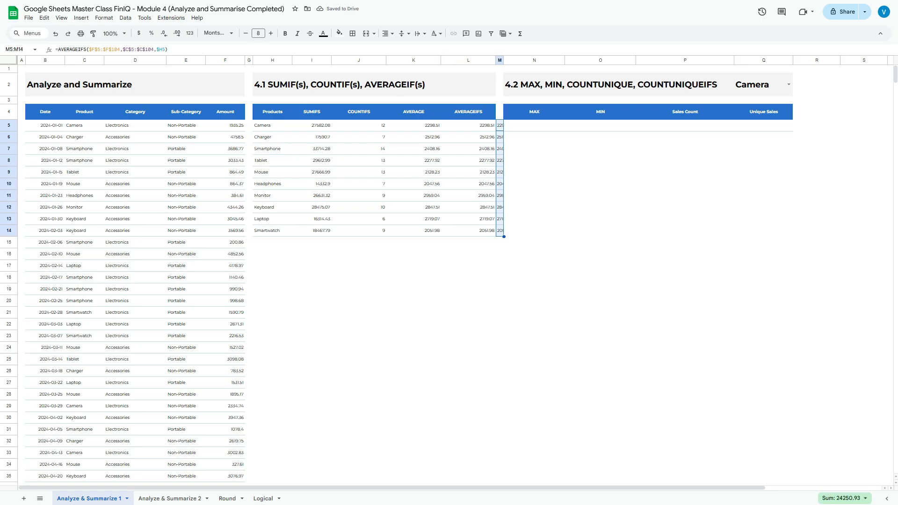
{"action": "key", "text": "Delete"}
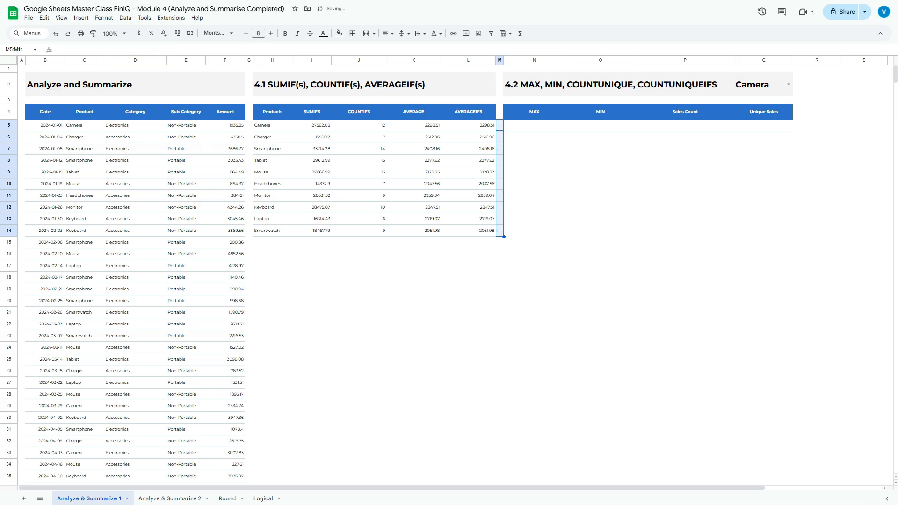
Undo the clearing and the earlier fills into M5:M14 and down column L, and fill the L5 AVERAGEIFS formula down only through L14.
{"action": "key", "text": "ctrl+z"}
{"action": "key", "text": "ctrl+z"}
{"action": "key", "text": "ctrl+z"}
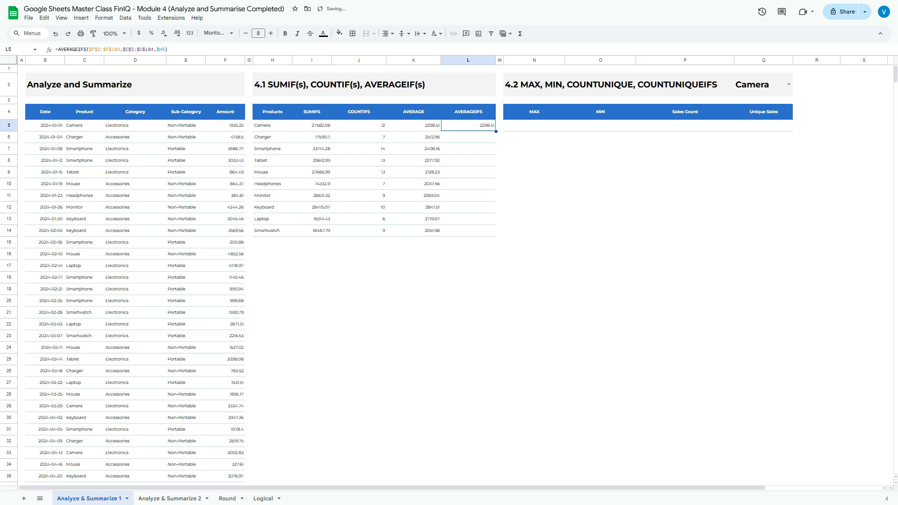
{"action": "double_click", "coordinate": [496, 131]}
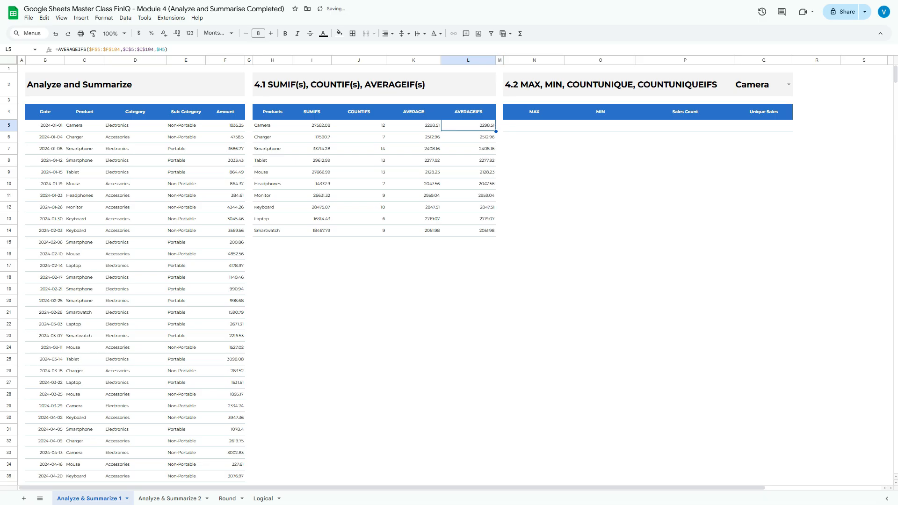
{"action": "left_click", "coordinate": [534, 242]}
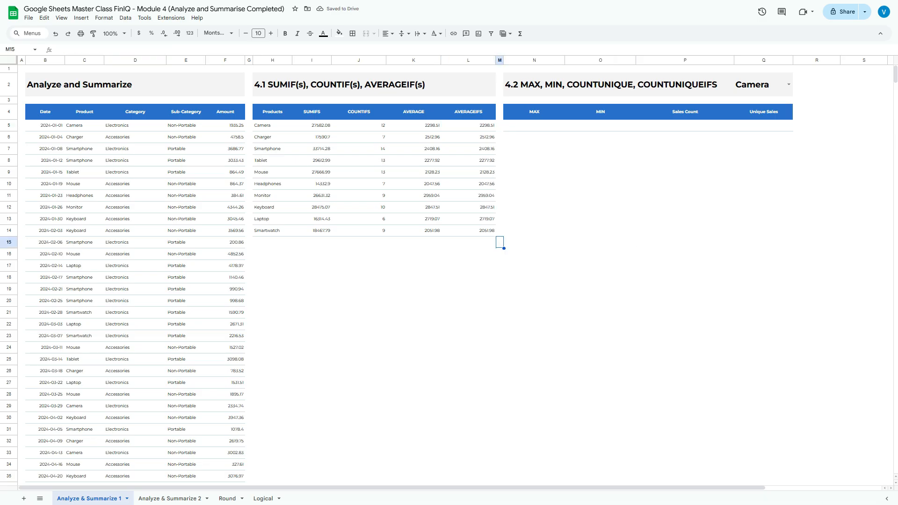
Examine the SUMIFS, COUNTIFS, AVERAGE and AVERAGEIFS formulas in the Smartwatch row, cells I14 to L14, comparing the two averages.
{"action": "left_click", "coordinate": [491, 231]}
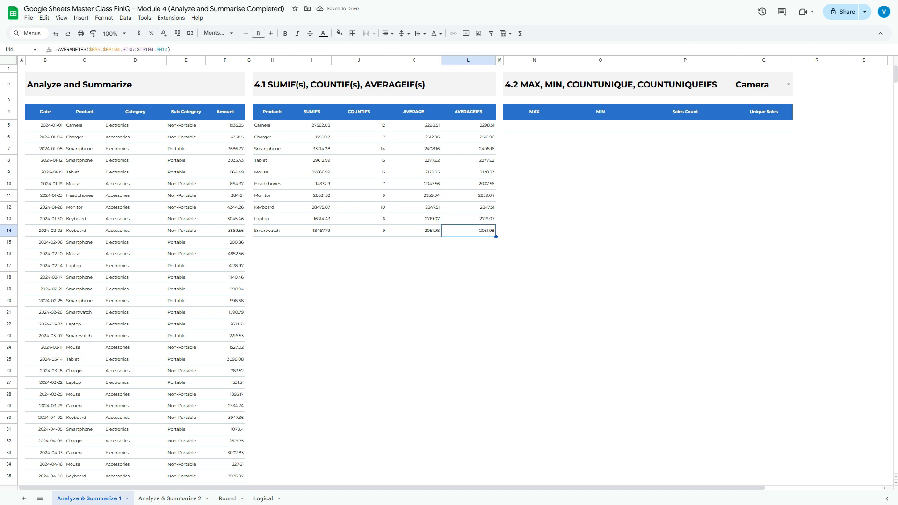
{"action": "left_click", "coordinate": [413, 230]}
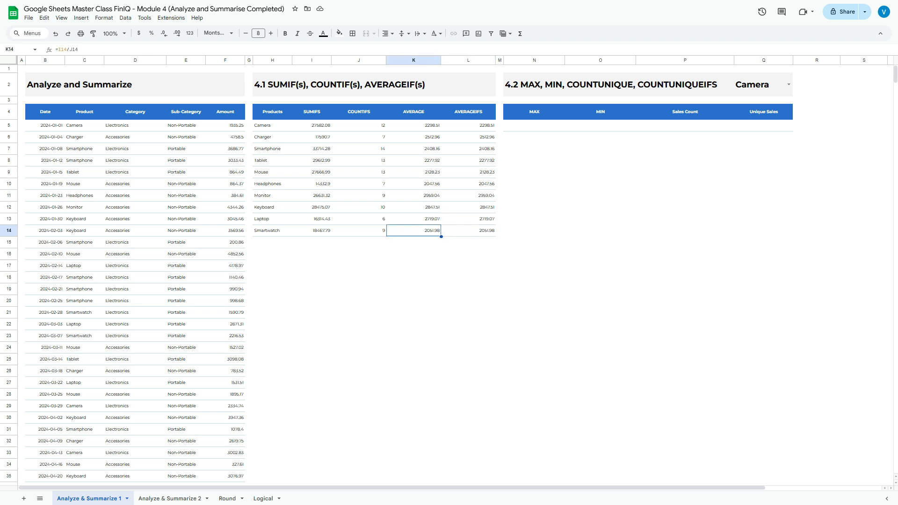
{"action": "left_click", "coordinate": [468, 230]}
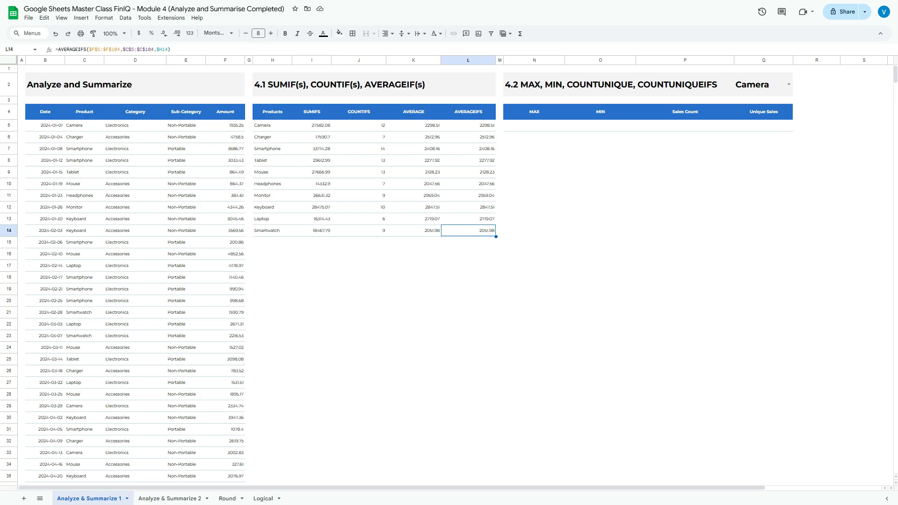
{"action": "key", "text": "Left"}
{"action": "key", "text": "Left"}
{"action": "key", "text": "Left"}
{"action": "key", "text": "Right"}
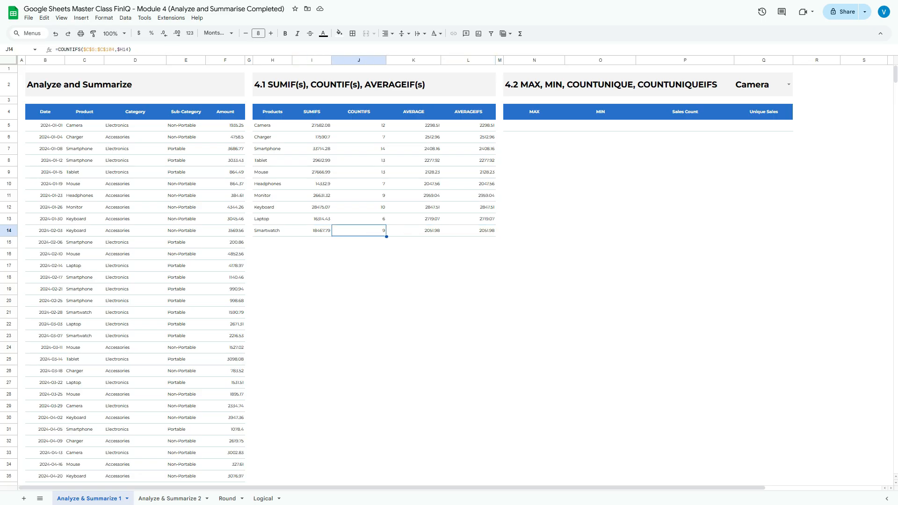
{"action": "key", "text": "Left"}
{"action": "key", "text": "Right"}
{"action": "key", "text": "Right"}
{"action": "key", "text": "Right"}
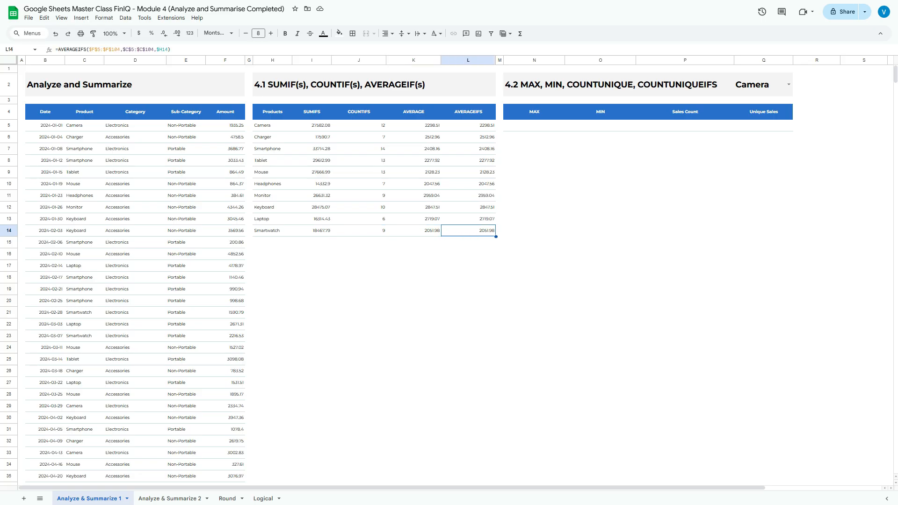